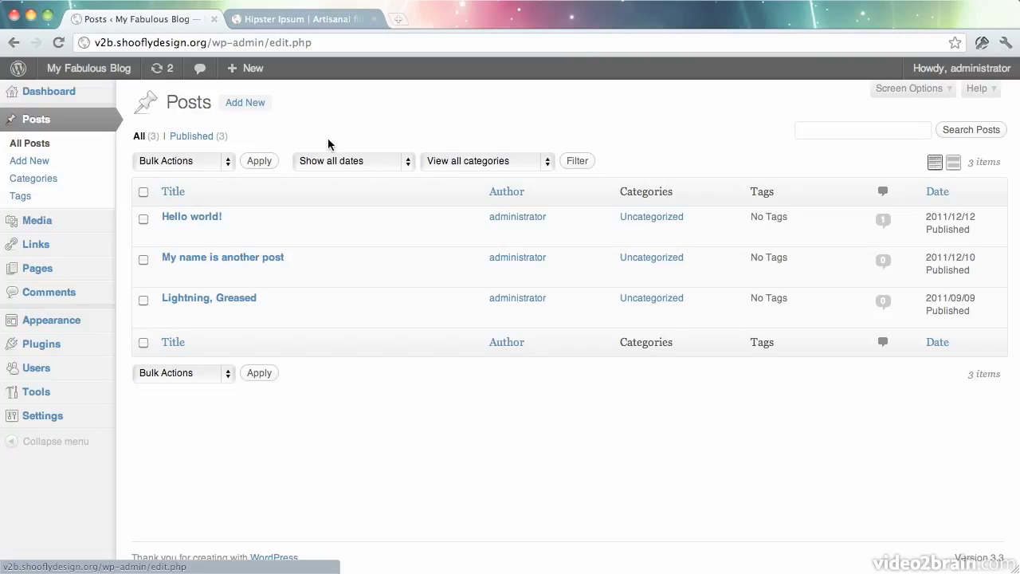
Step: Drop open the '+ New' admin-bar menu above the Posts list
mouse_move(258, 78)
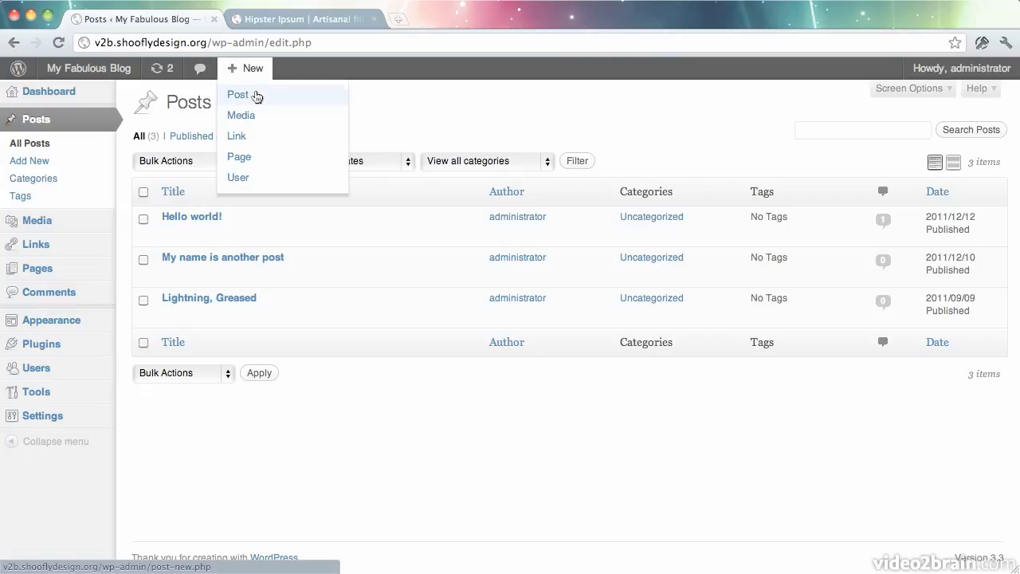
Step: Start a new post titled 'My trip to Mars' and let it save as a draft
left_click(256, 96)
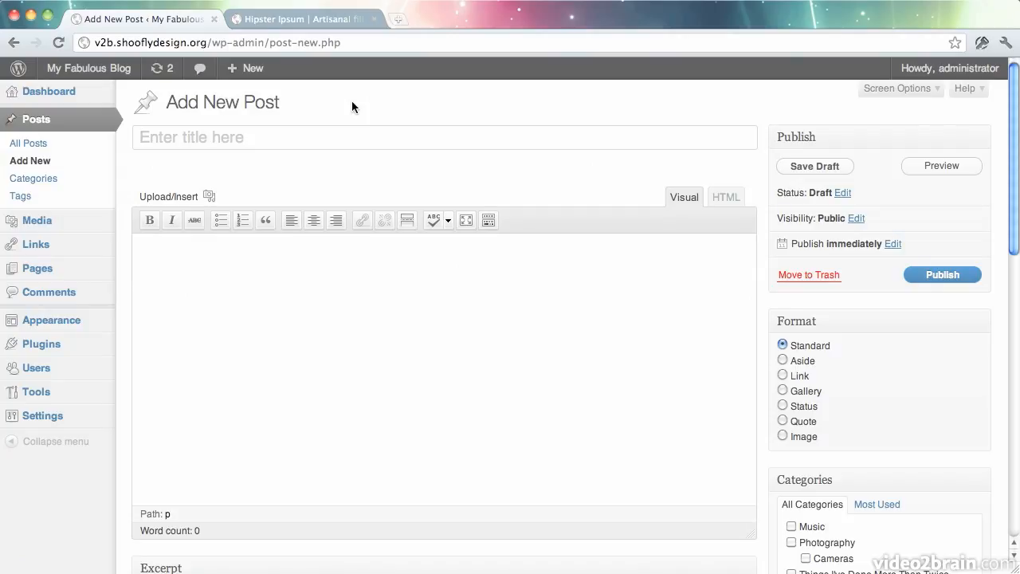
type("My trip to Mars")
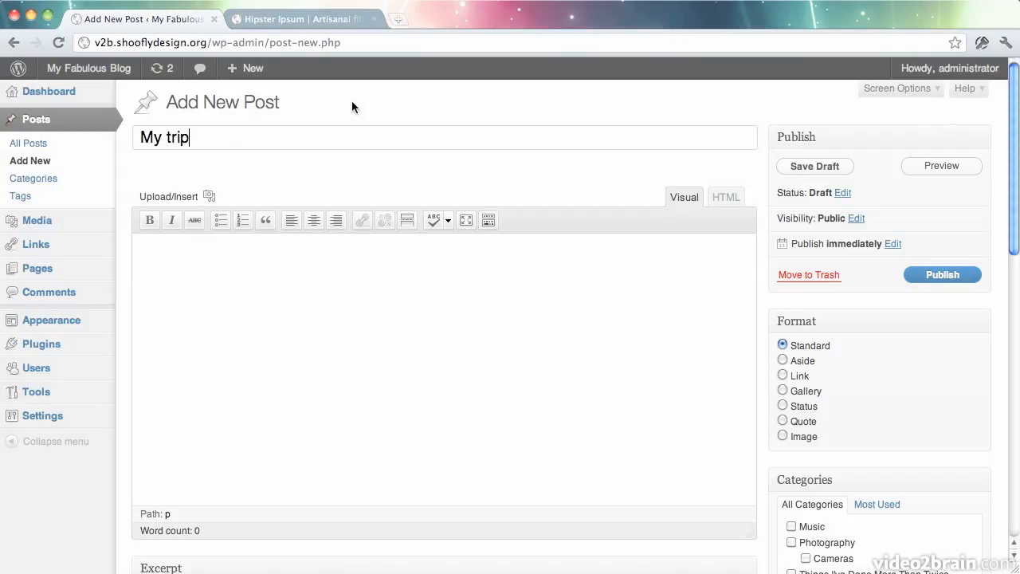
left_click(354, 158)
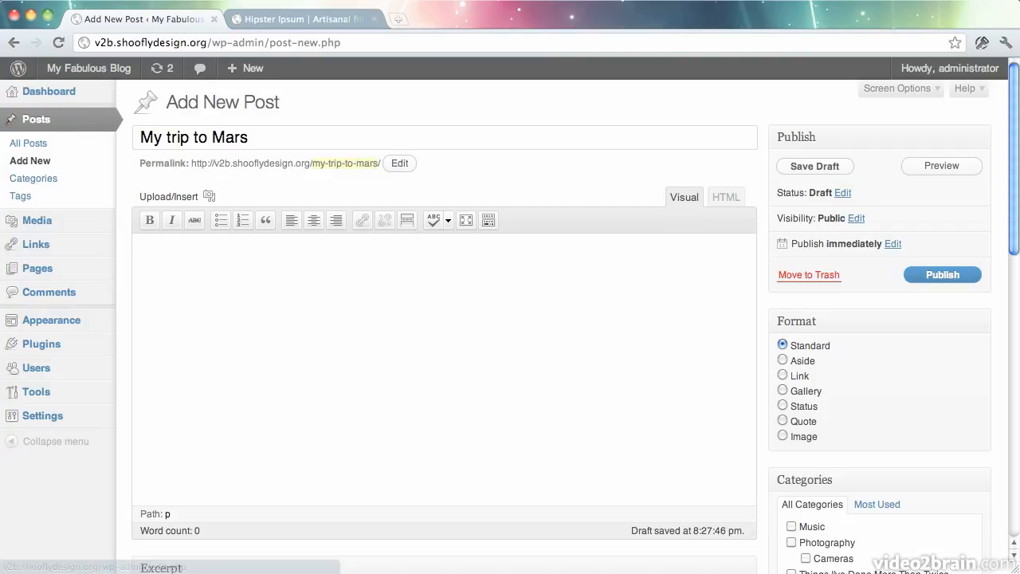
Step: Copy all the filler text from Ipsum.txt and paste it into the post body
key("super+Tab")
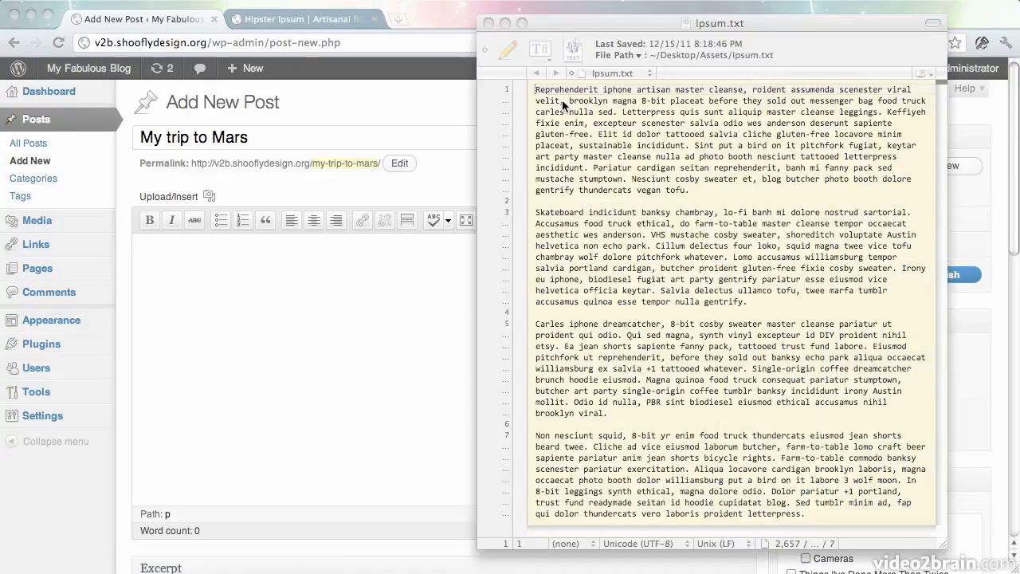
left_click(538, 92)
key("super+a")
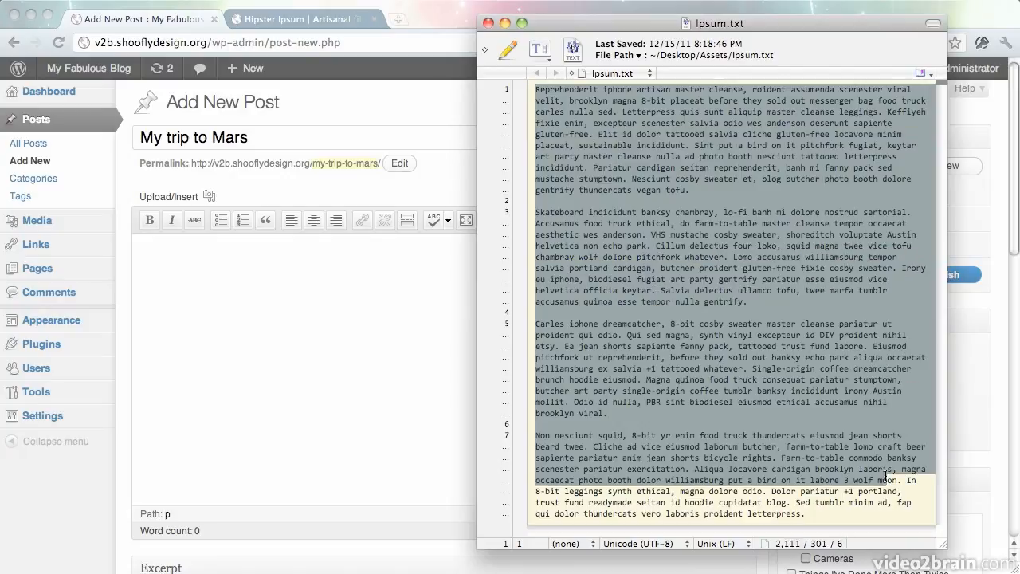
left_click(341, 305)
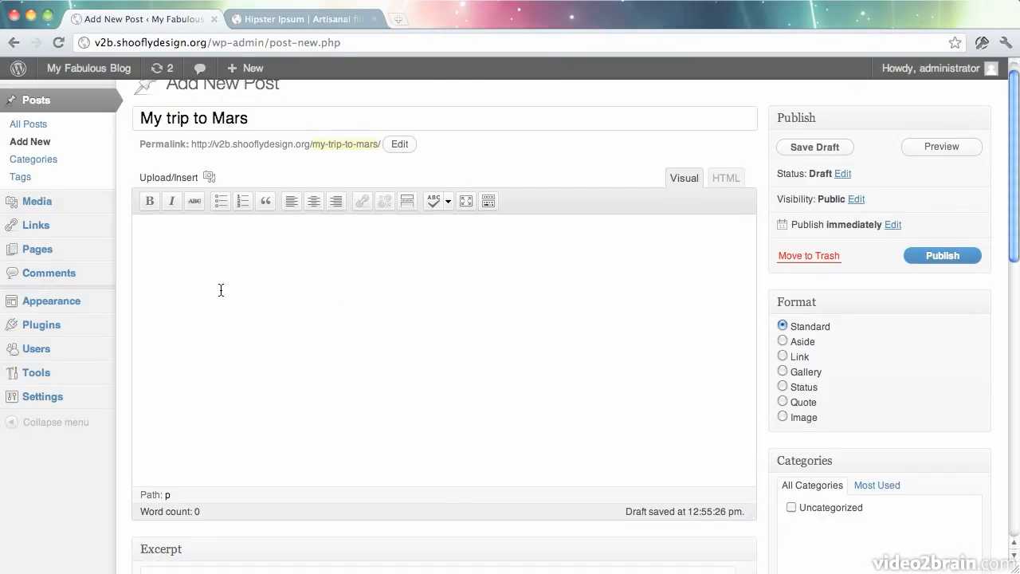
key("super+v")
Step: Make the words 'Reprehenderit iphone' bold
scroll(497, 343, "up", 10)
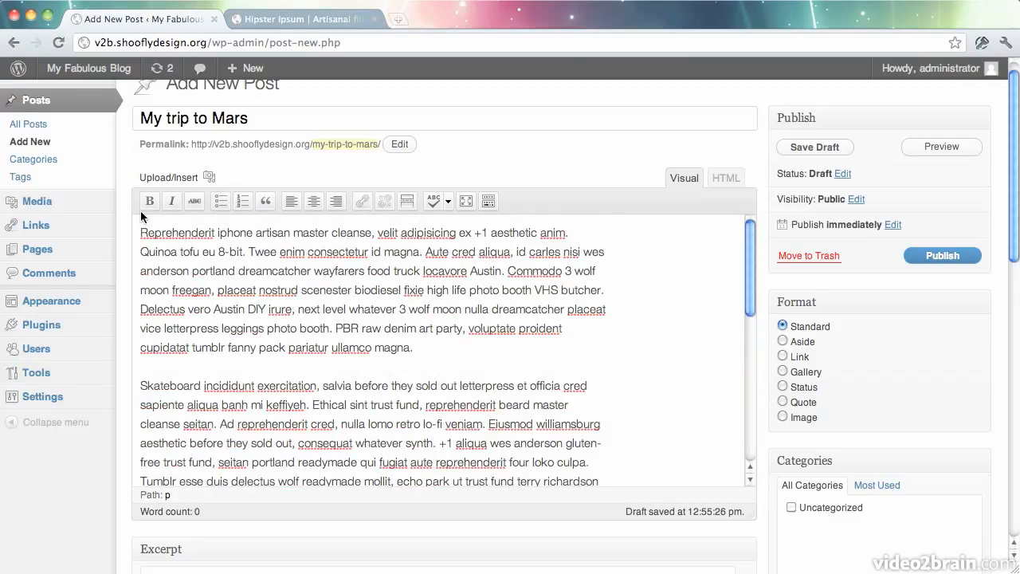
left_click_drag(142, 232, 253, 232)
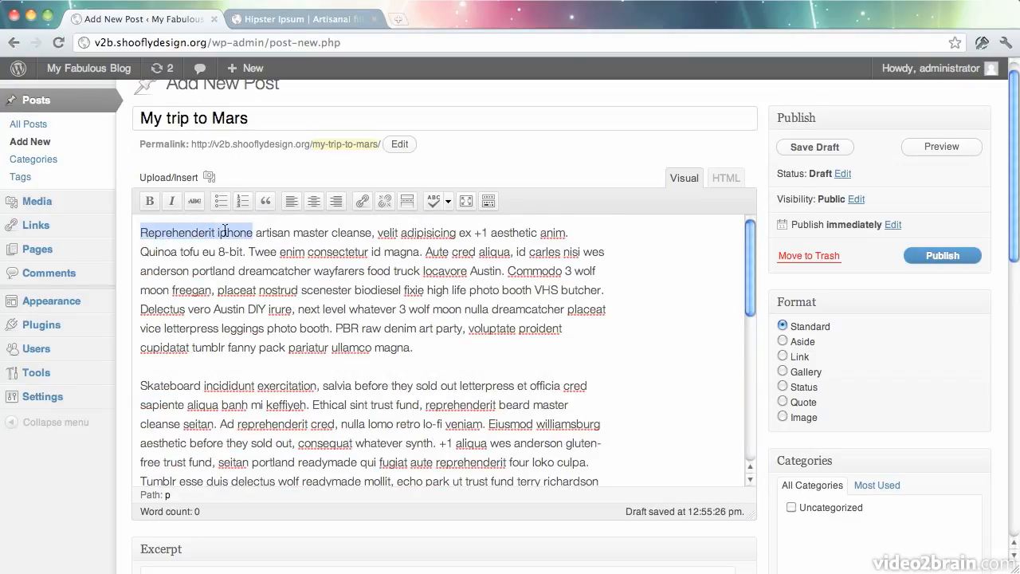
left_click(149, 203)
left_click_drag(250, 252, 341, 250)
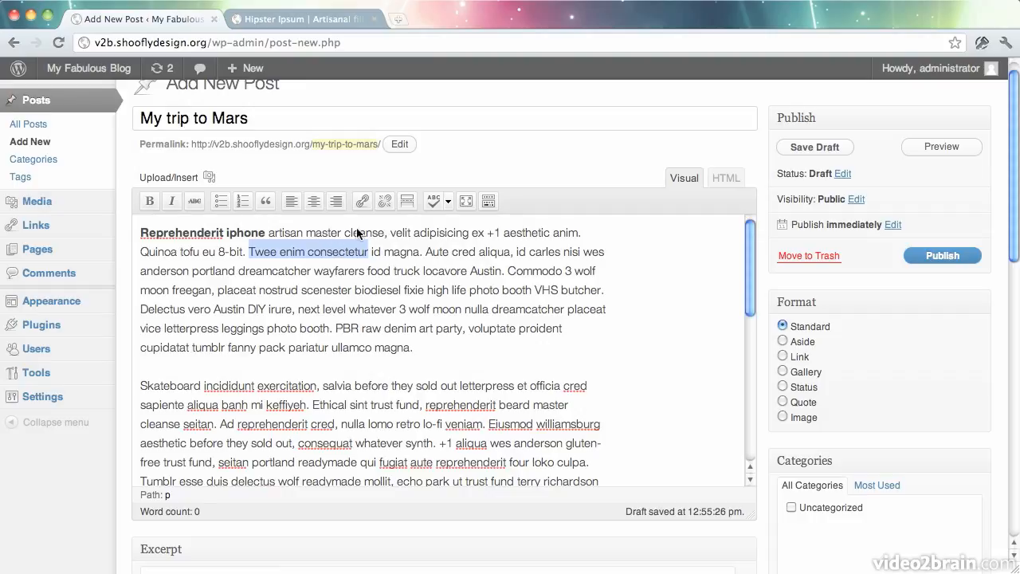
left_click(362, 201)
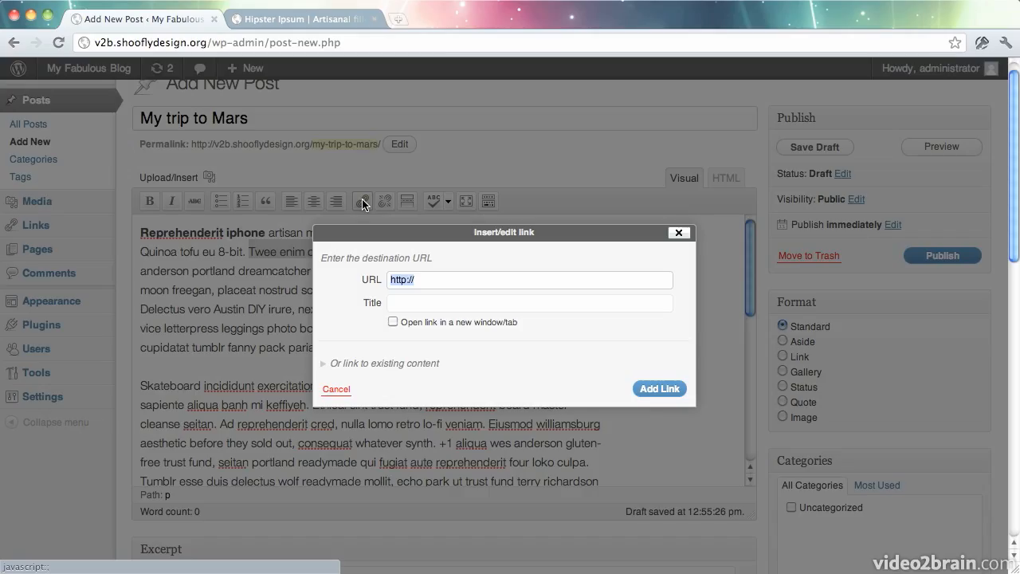
type("www.example.com")
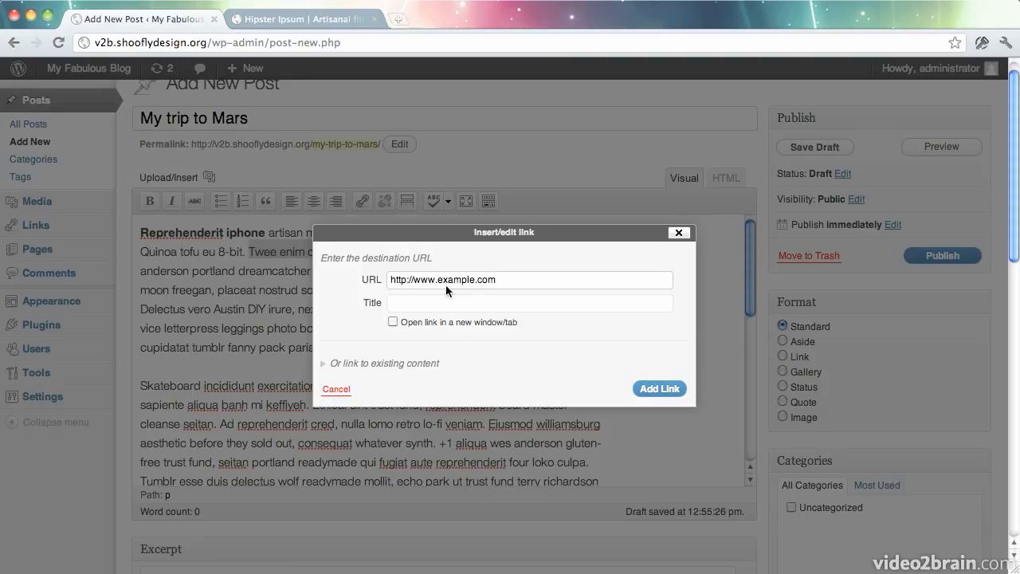
left_click(659, 388)
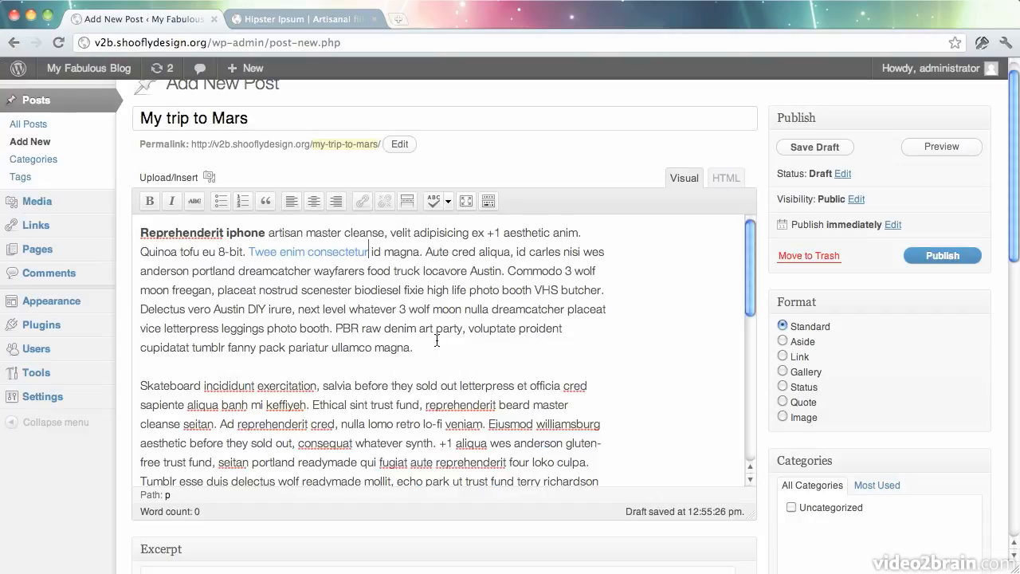
Step: Link 'dreamcatcher wayfarers' to the existing post 'Lightning, Greased'
left_click_drag(299, 276, 365, 273)
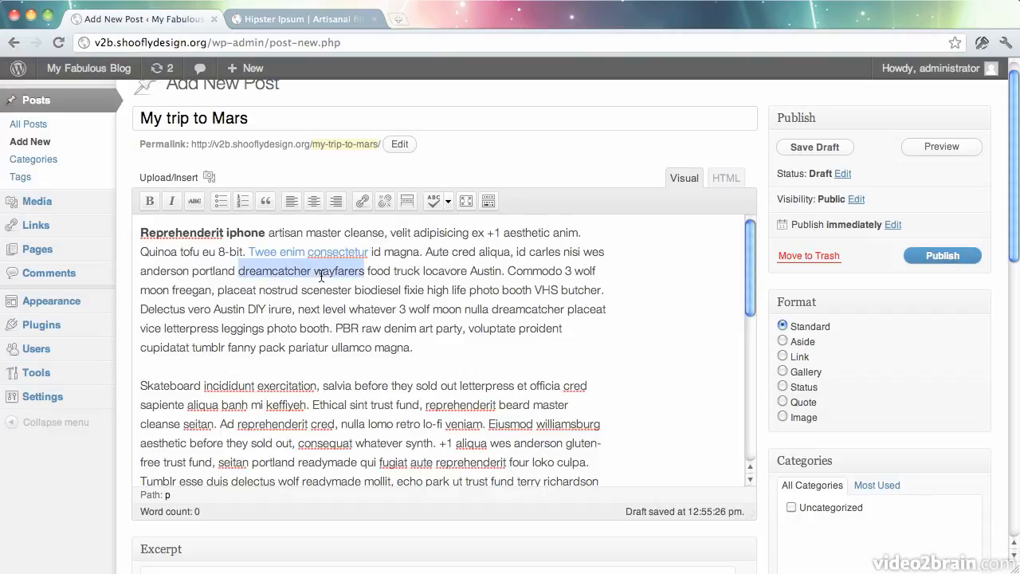
left_click(361, 202)
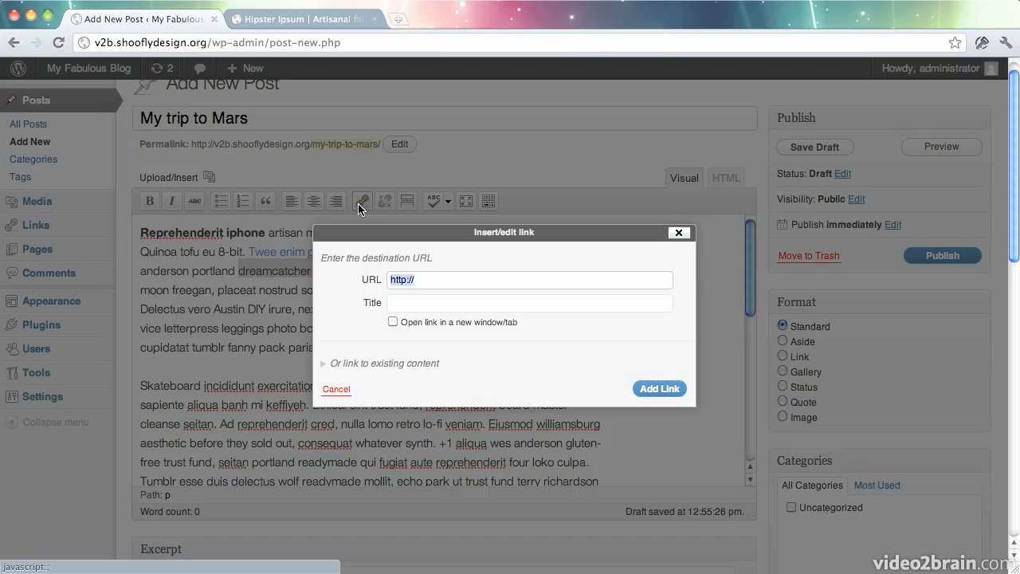
left_click(352, 363)
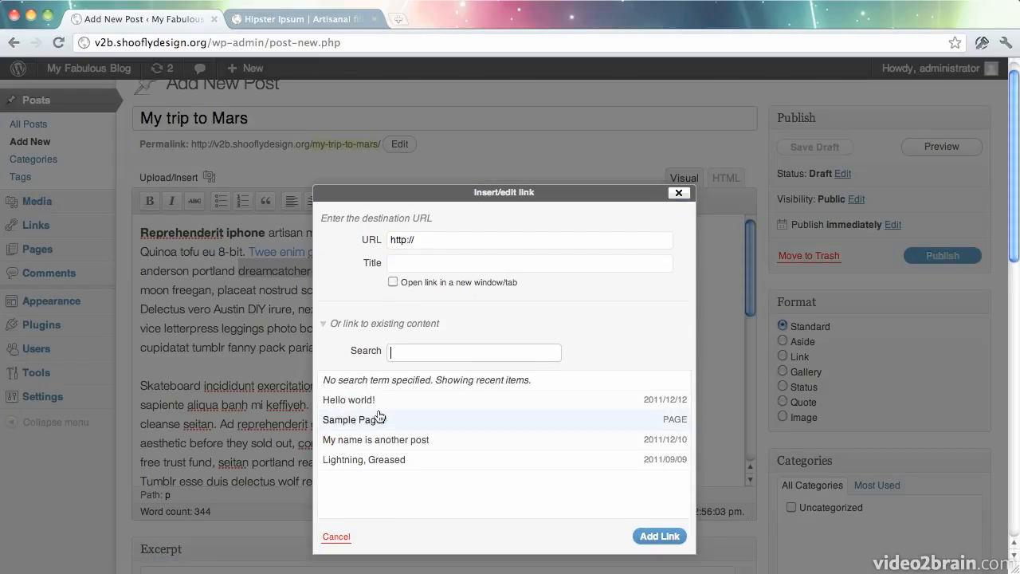
left_click(389, 464)
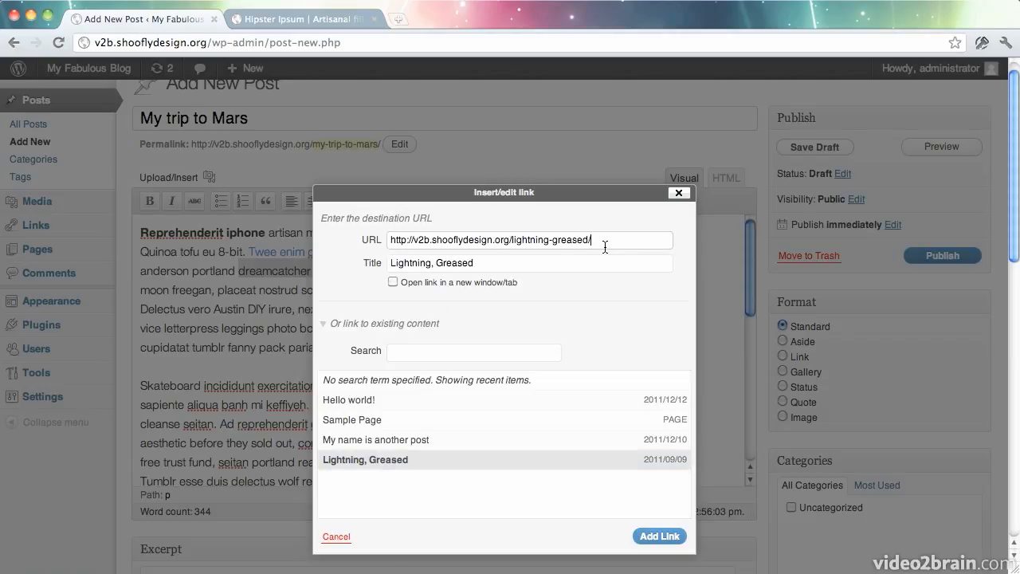
left_click(649, 535)
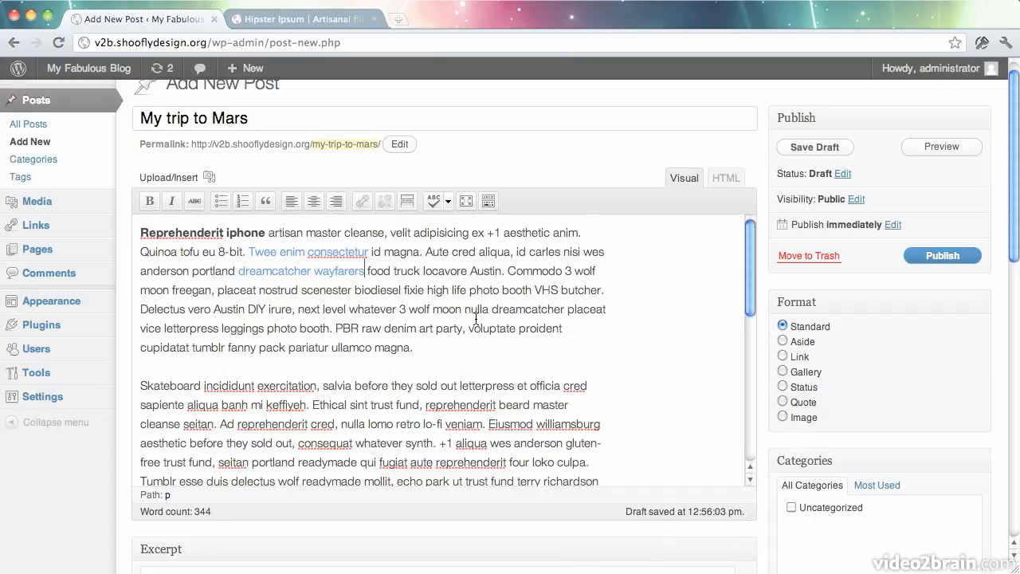
Step: Try full-screen writing and the Kitchen Sink toolbar, then view the post as raw HTML
left_click(467, 204)
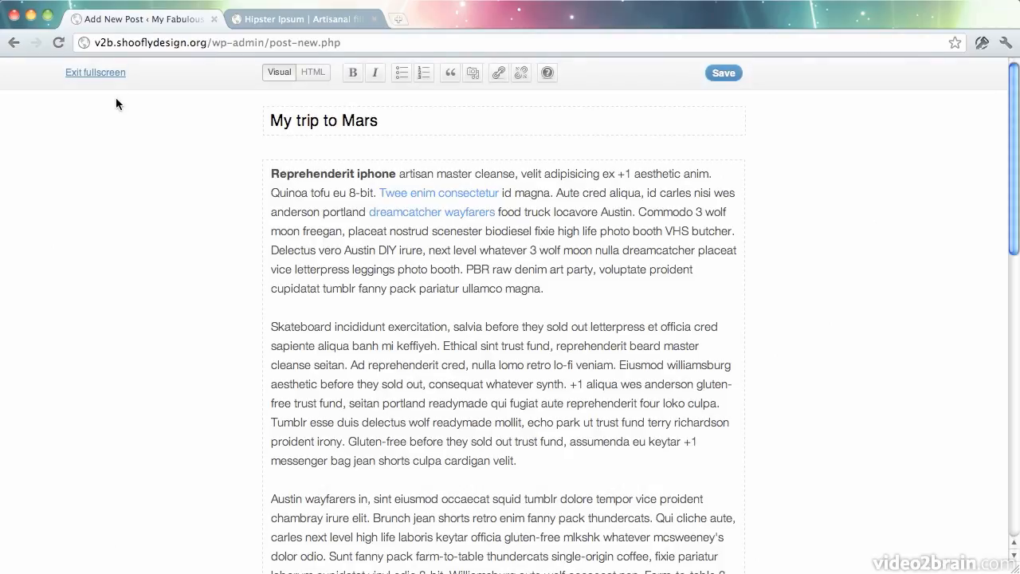
left_click(108, 78)
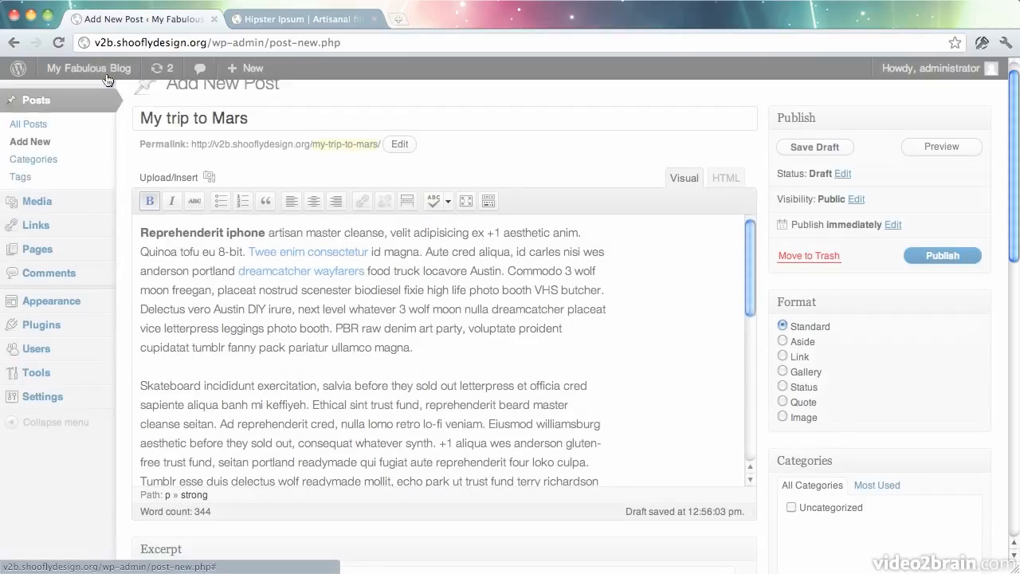
left_click(493, 205)
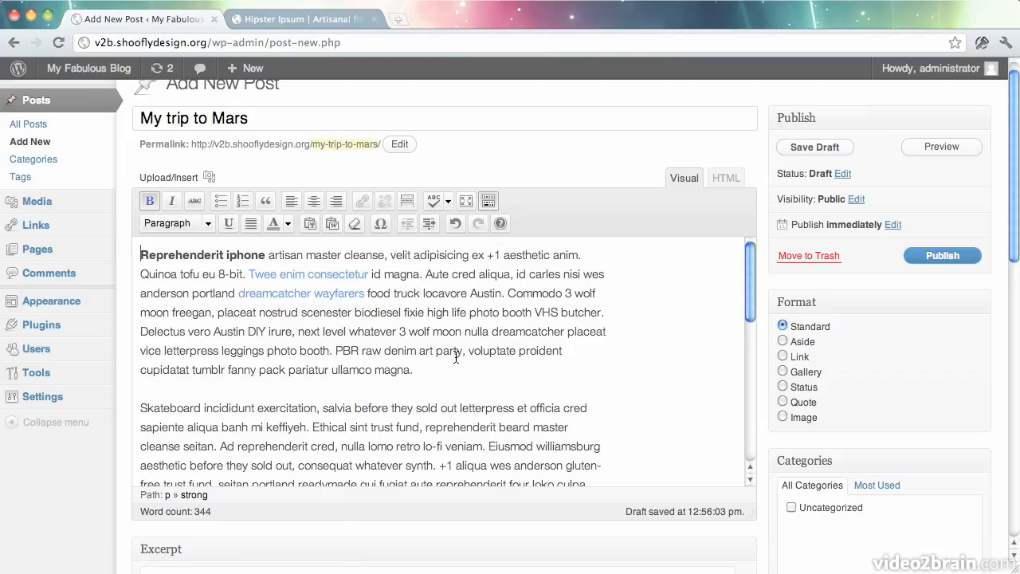
left_click(480, 205)
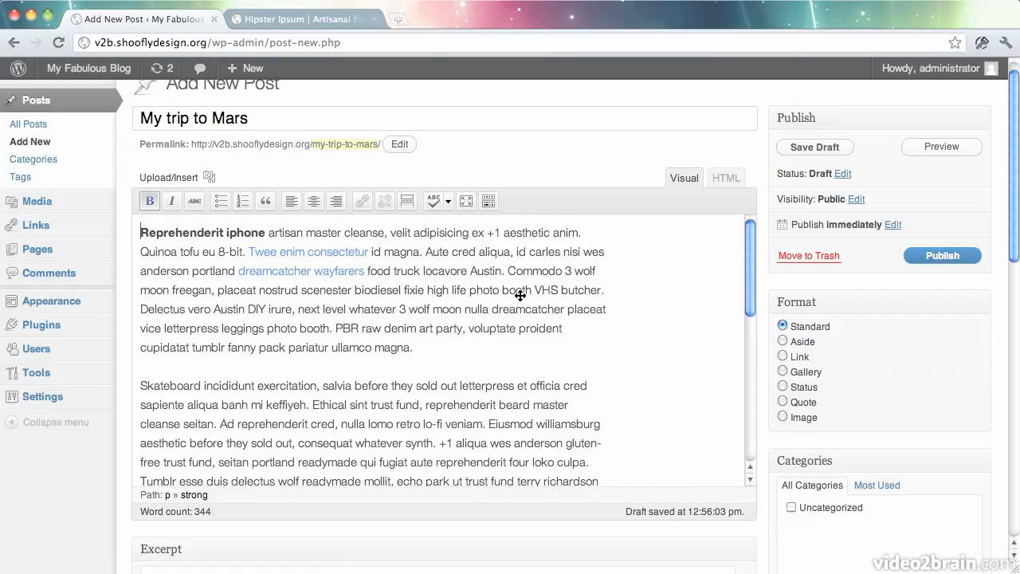
left_click(726, 179)
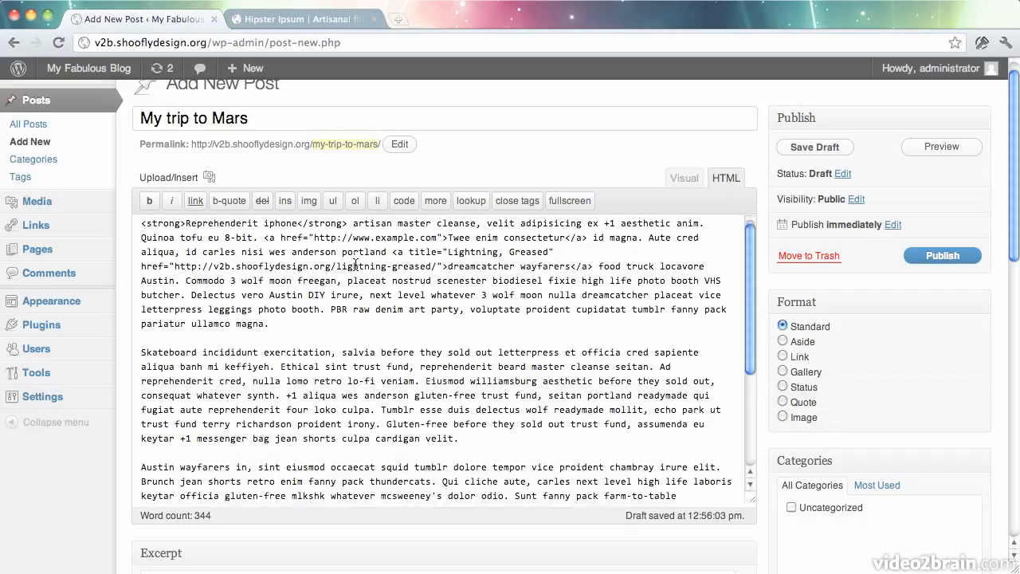
Step: Bold 'PBR raw denim' with the b quicktag in the HTML view
scroll(355, 265, "down", 10)
scroll(355, 265, "up", 8)
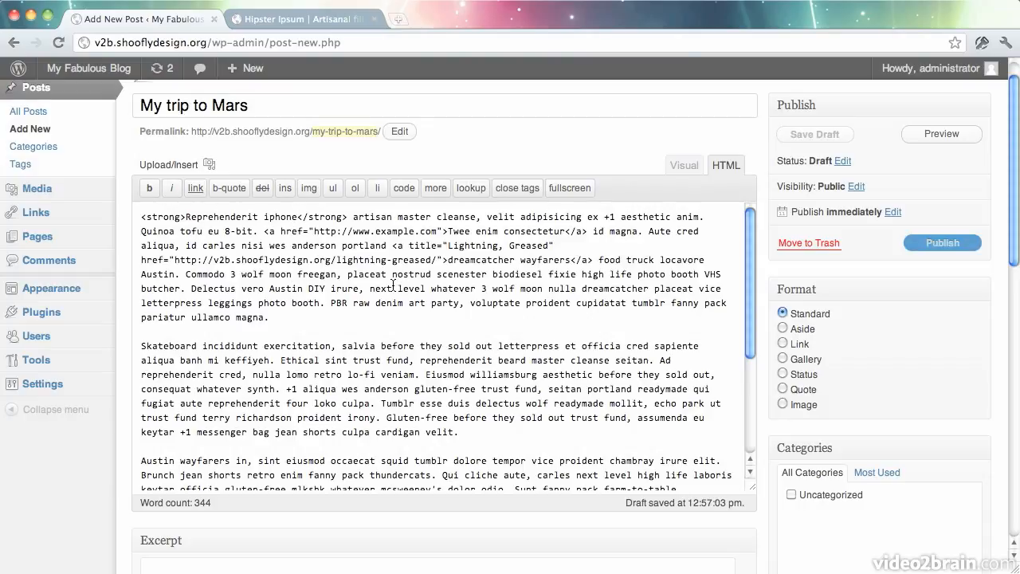
left_click_drag(330, 303, 404, 303)
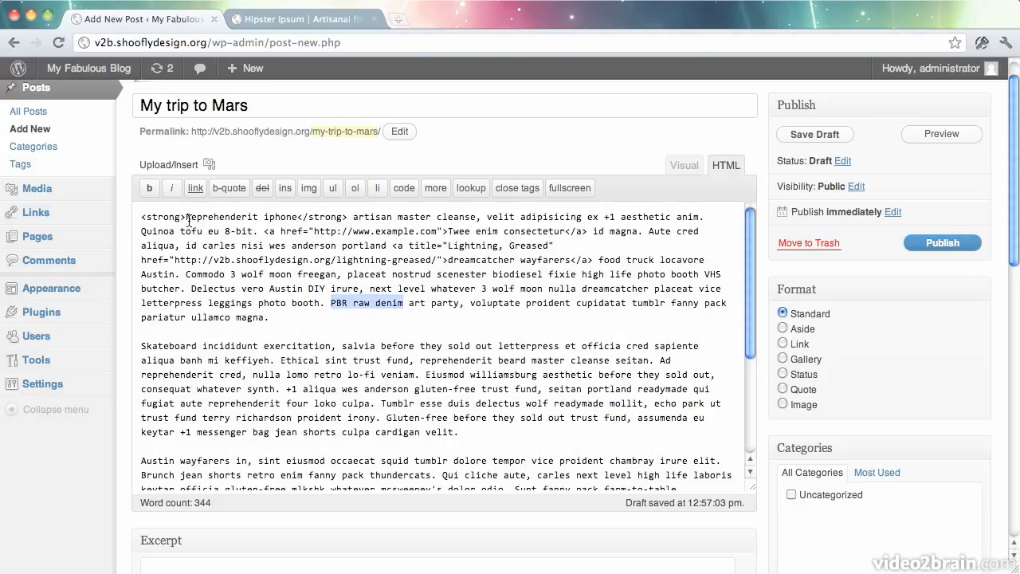
left_click(149, 188)
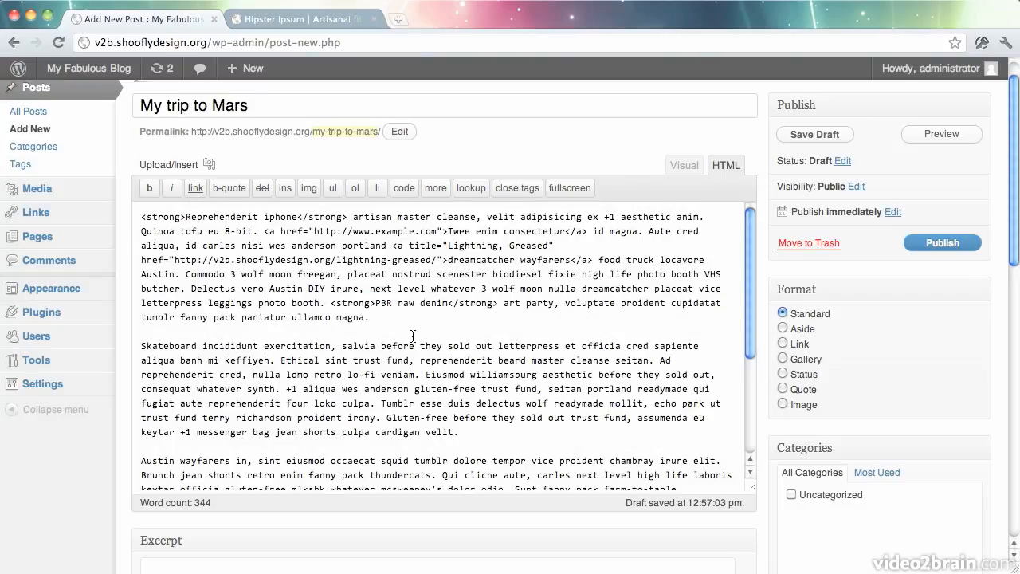
Step: Switch between the Visual and HTML views, ending on Visual, and show Screen Options
left_click(684, 165)
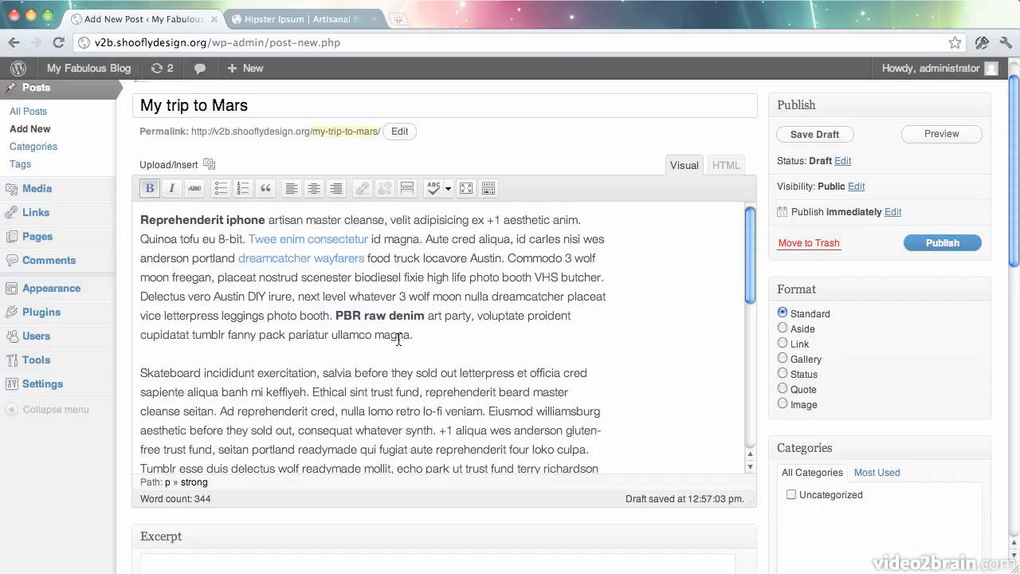
left_click(716, 166)
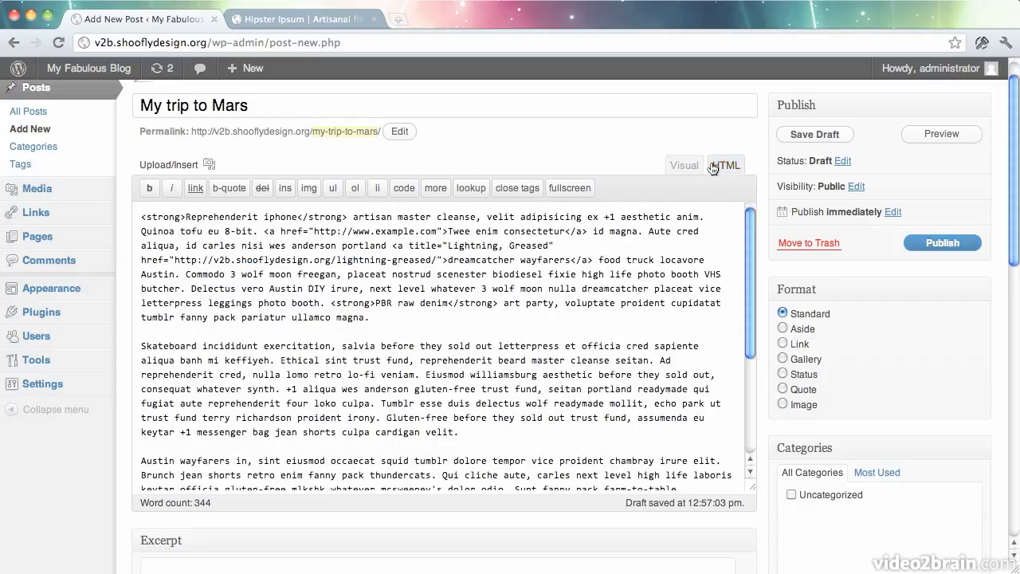
left_click(684, 166)
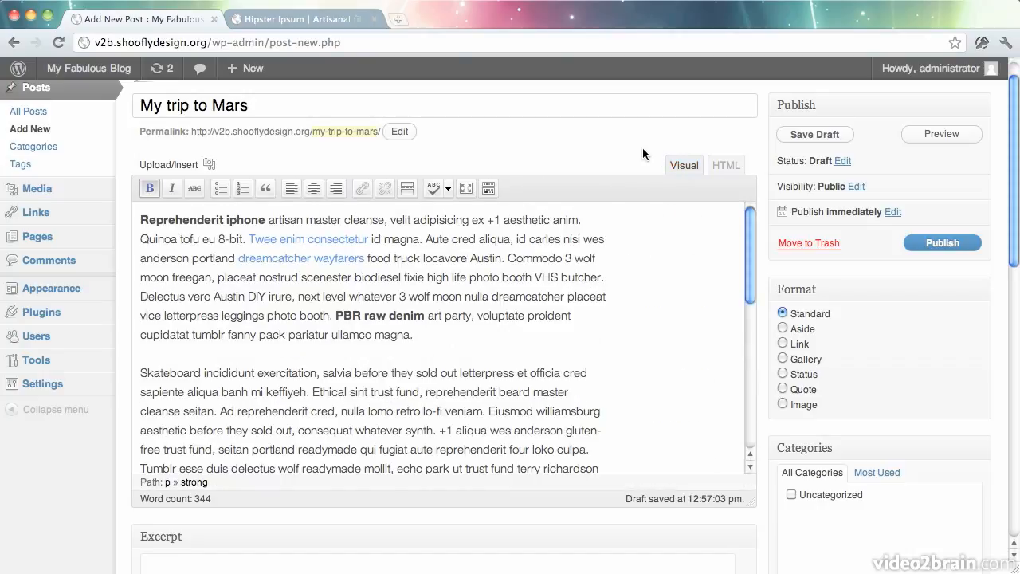
scroll(777, 143, "up", 1)
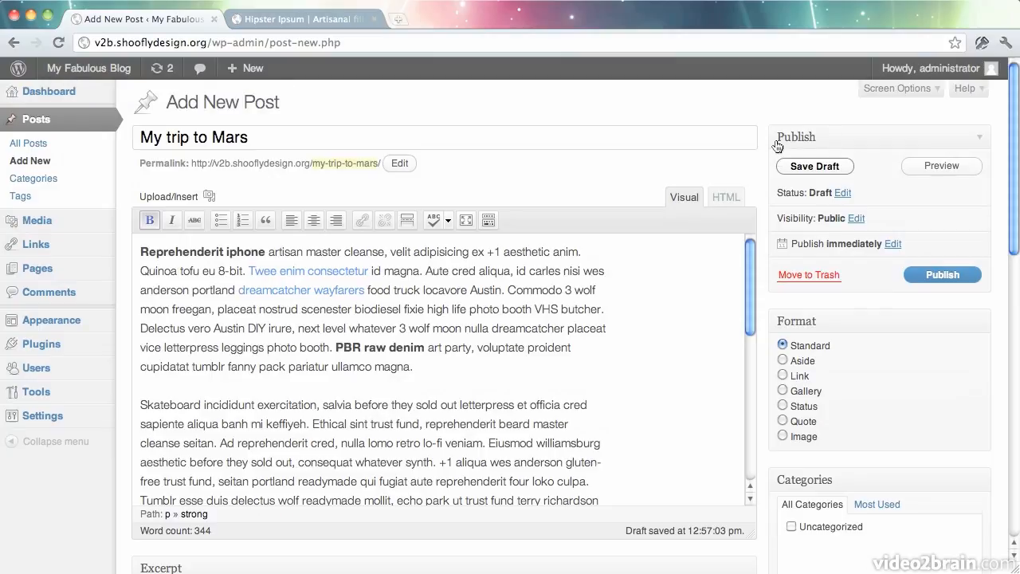
left_click(891, 90)
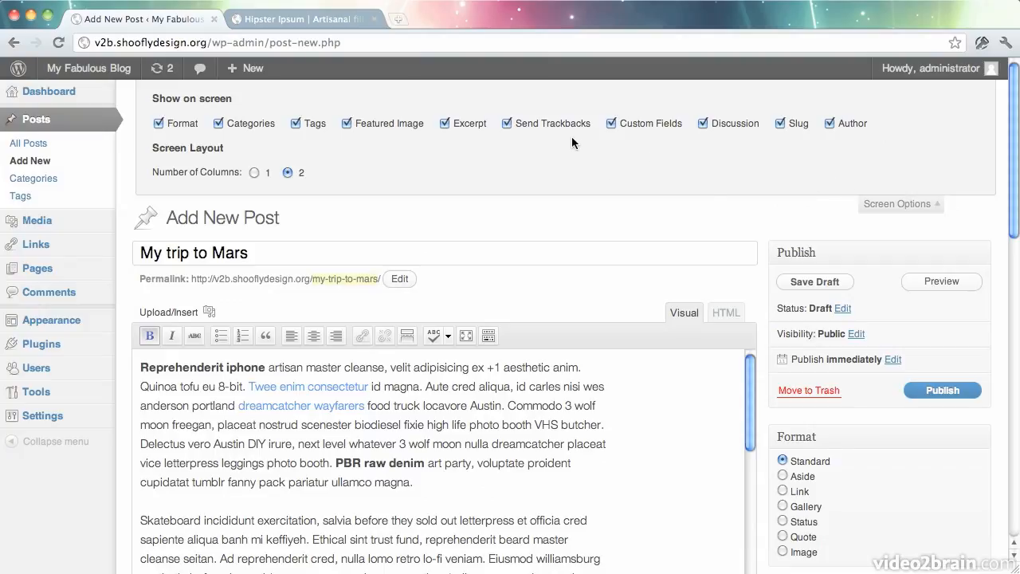
left_click(893, 204)
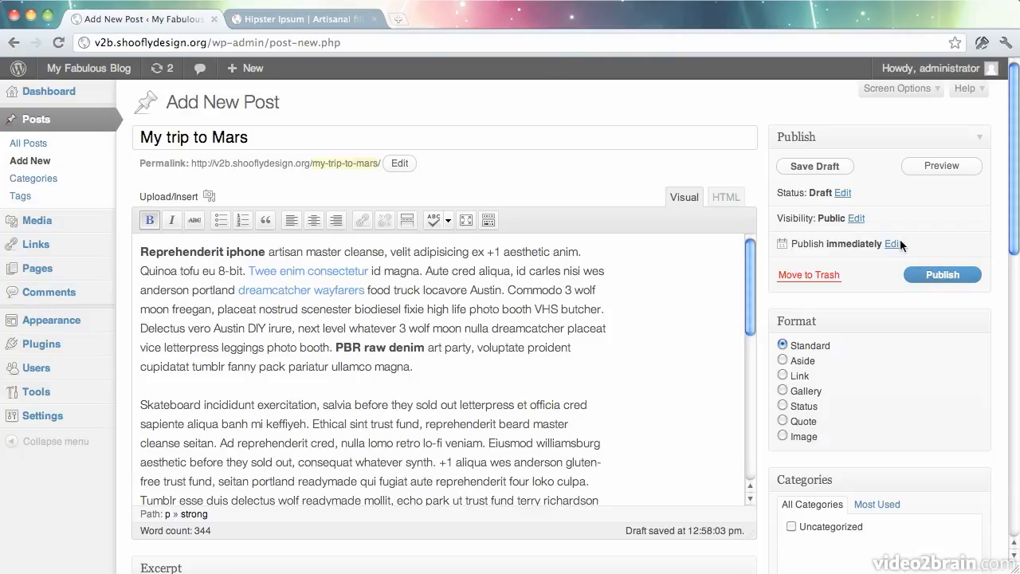
left_click(843, 193)
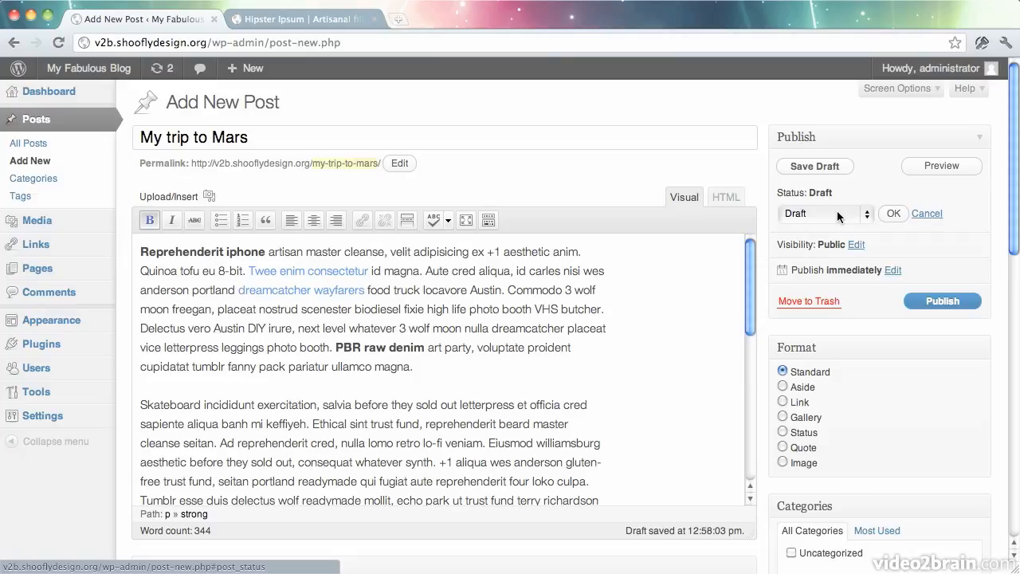
left_click(837, 211)
left_click(838, 201)
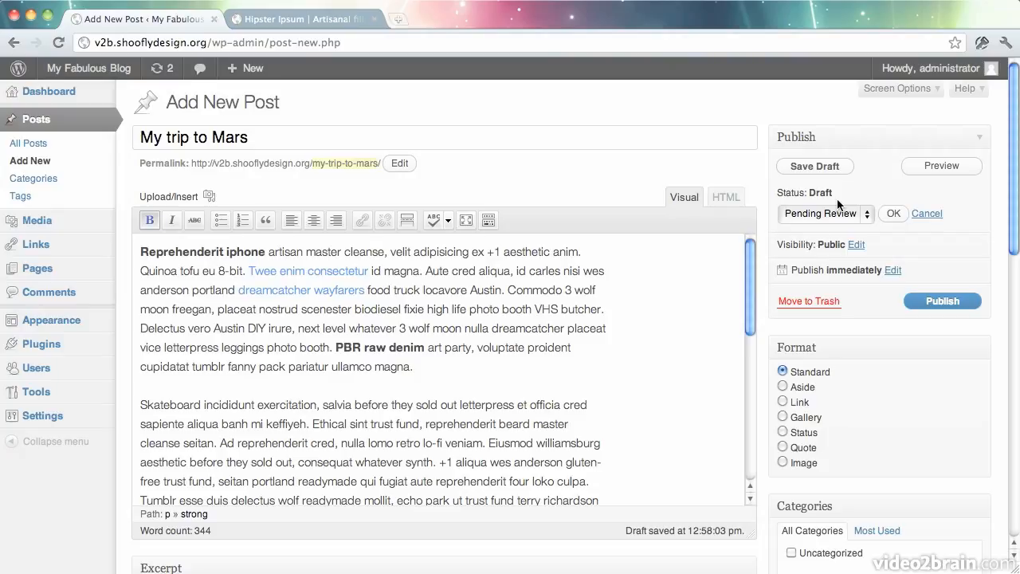
left_click(939, 214)
left_click(860, 218)
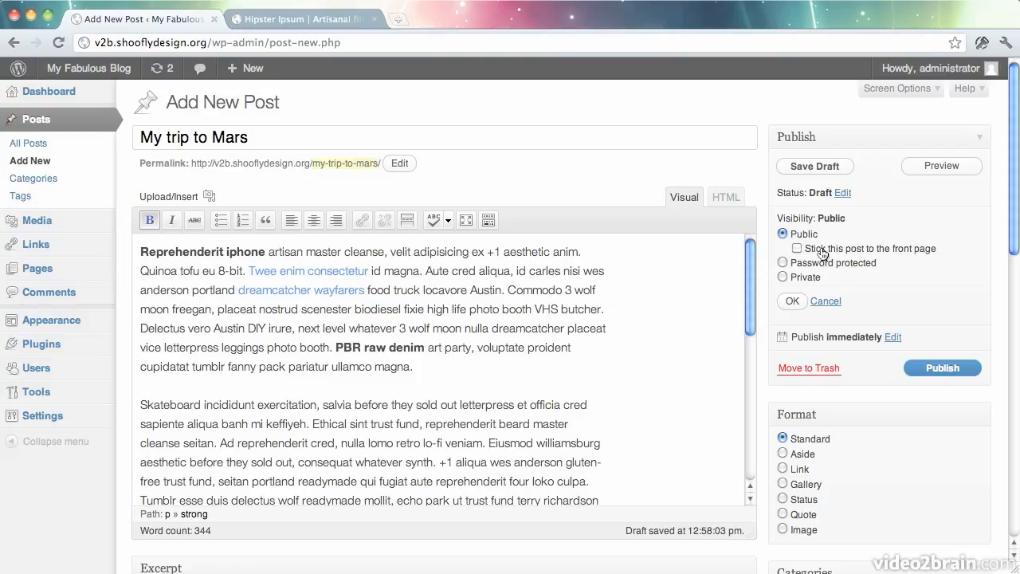
left_click(822, 253)
left_click(823, 264)
left_click(820, 282)
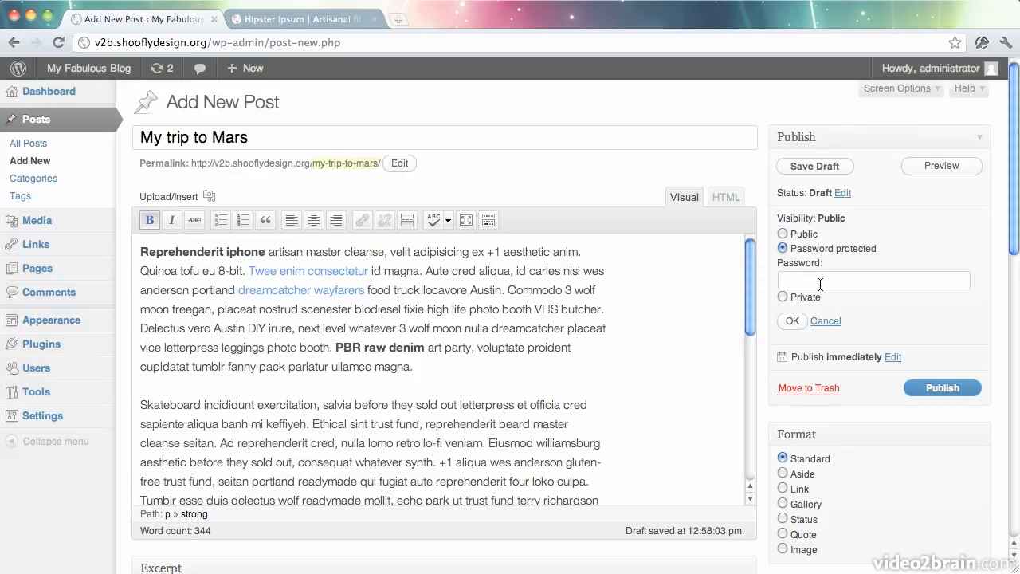
type("keyword")
left_click(813, 298)
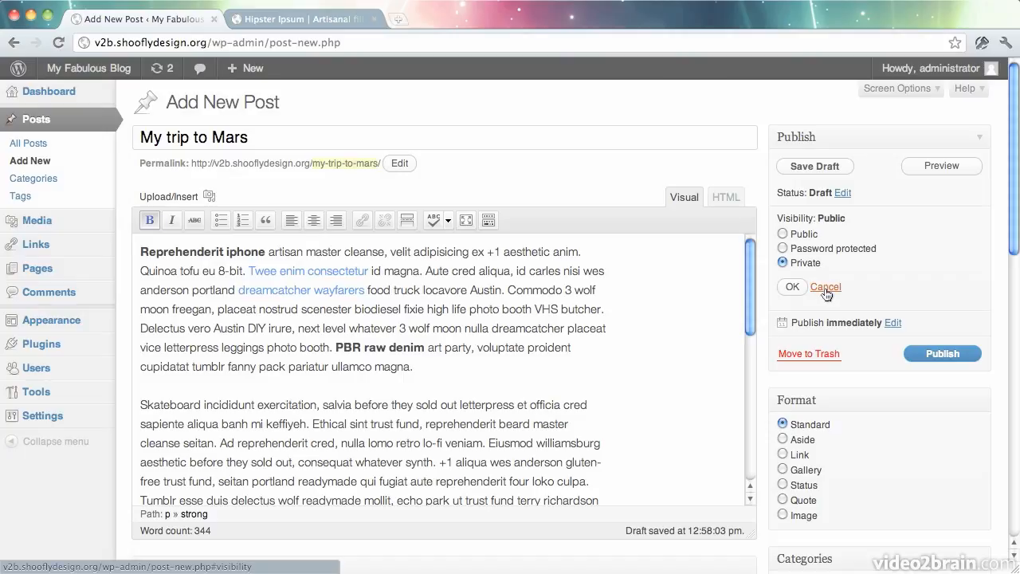
left_click(825, 287)
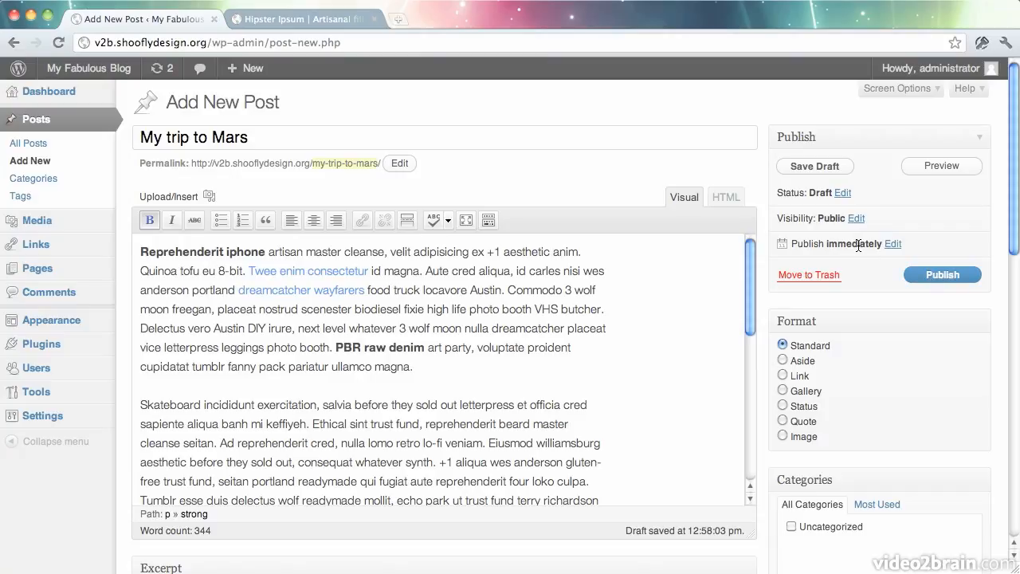
left_click(893, 244)
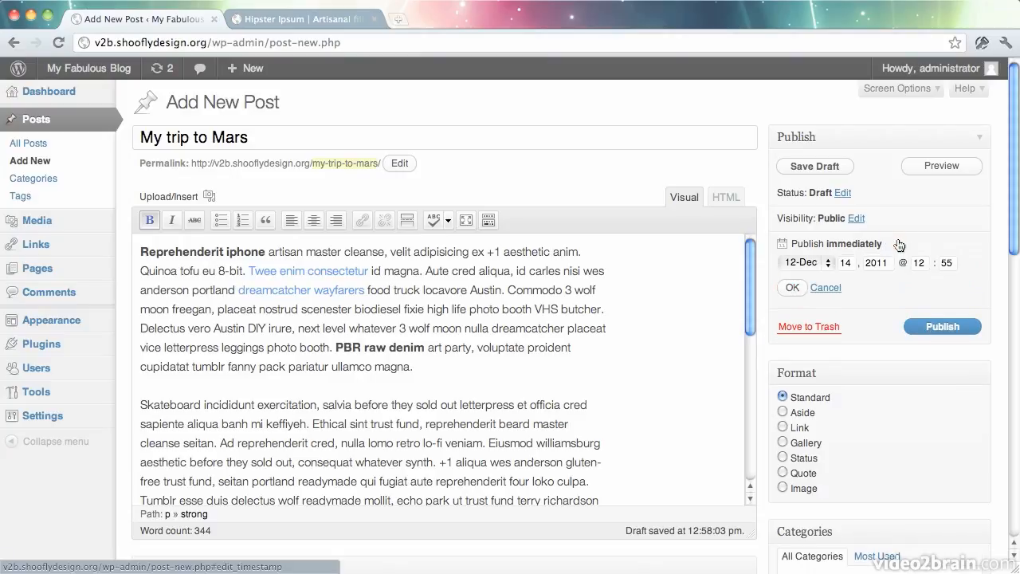
double_click(846, 263)
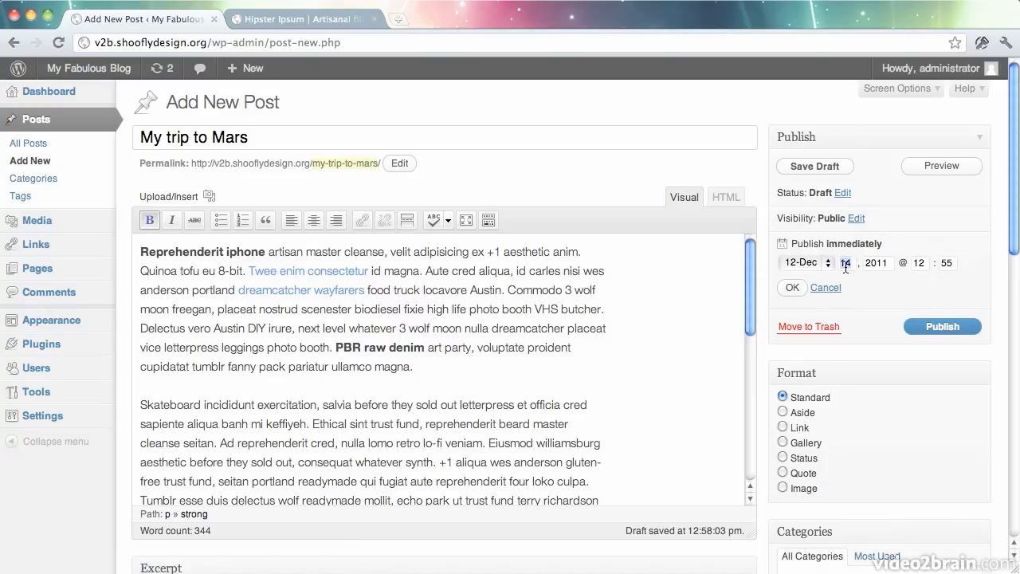
type("20")
double_click(928, 263)
type("3")
key("Tab")
type("00")
left_click(828, 288)
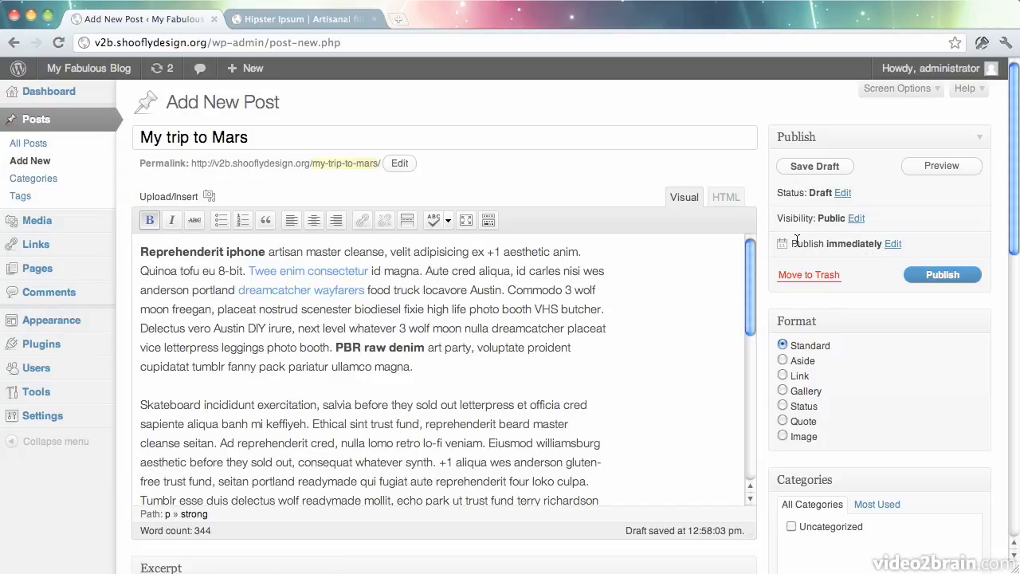
scroll(763, 233, "down", 4)
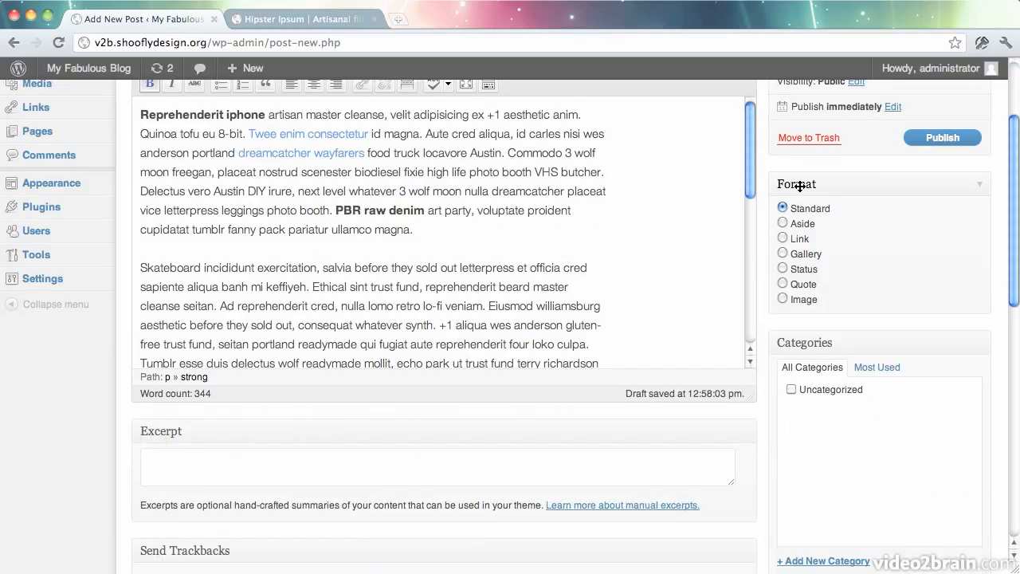
scroll(760, 253, "down", 6)
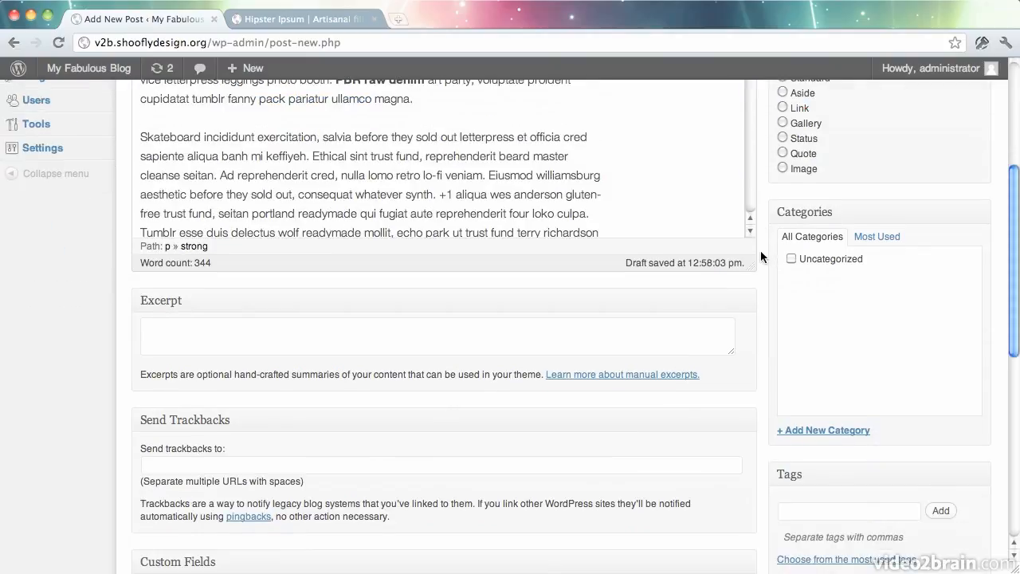
scroll(761, 256, "down", 1)
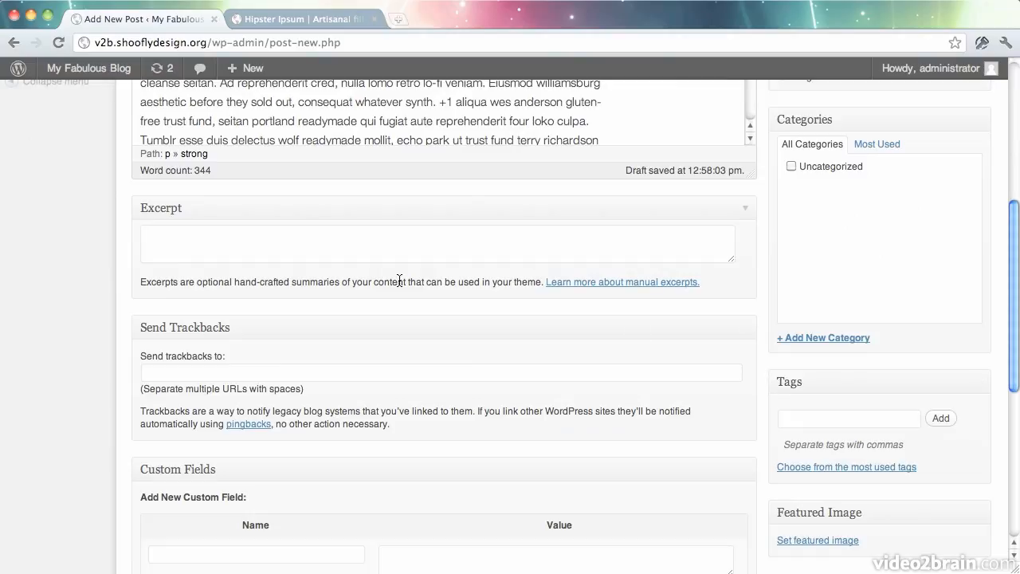
left_click(365, 254)
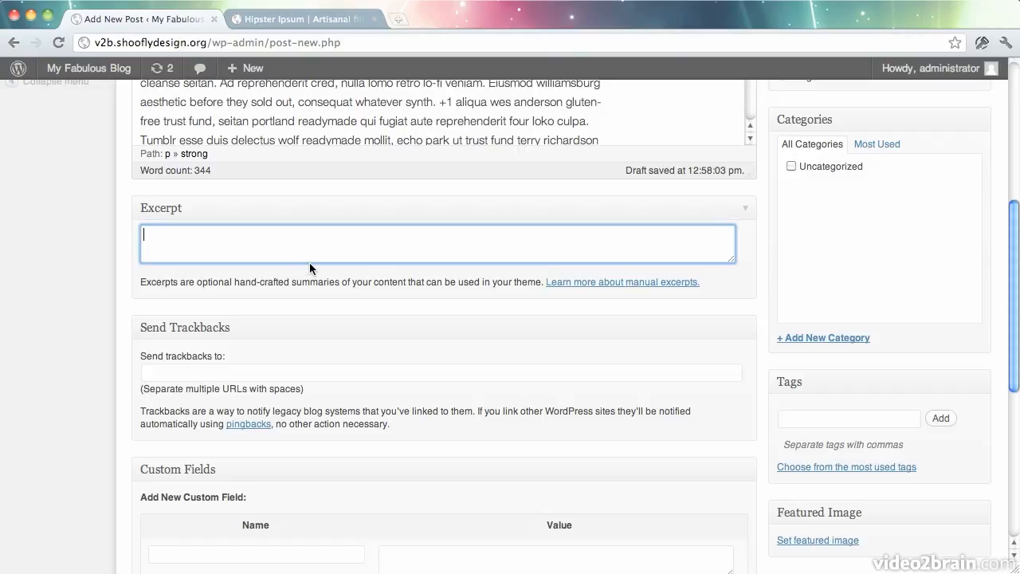
left_click(263, 375)
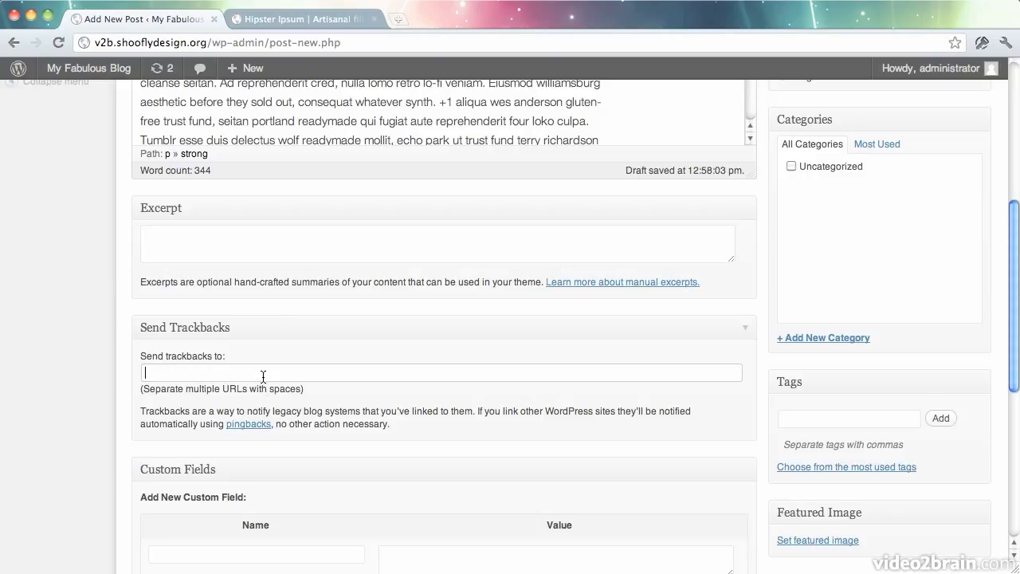
scroll(263, 376, "down", 5)
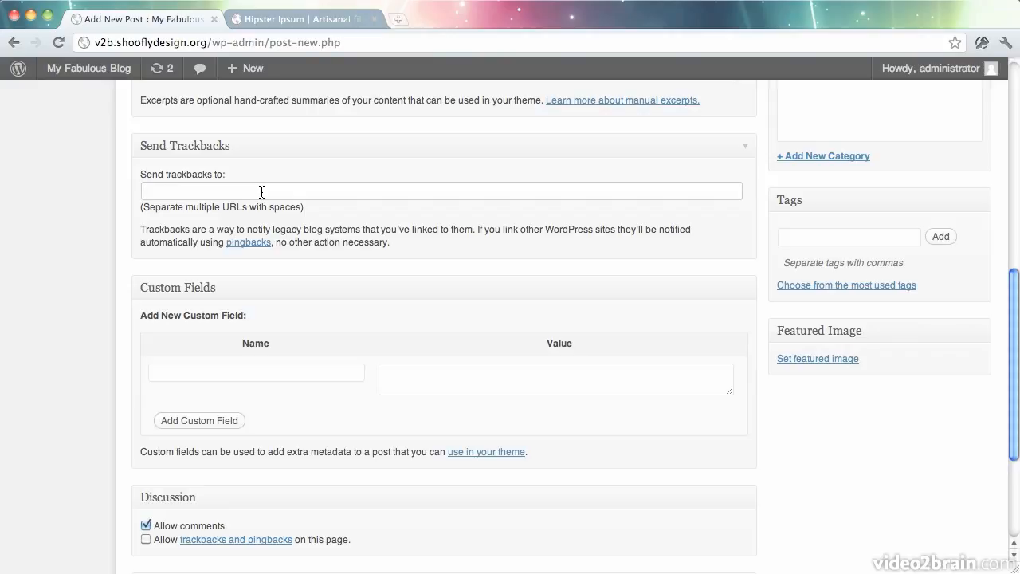
left_click(261, 191)
scroll(262, 191, "down", 3)
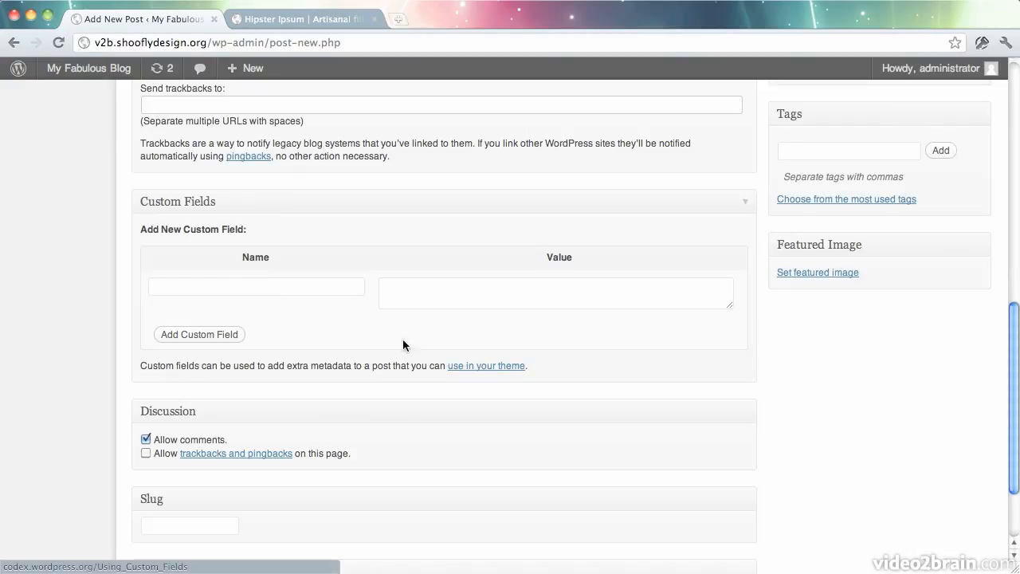
left_click(211, 281)
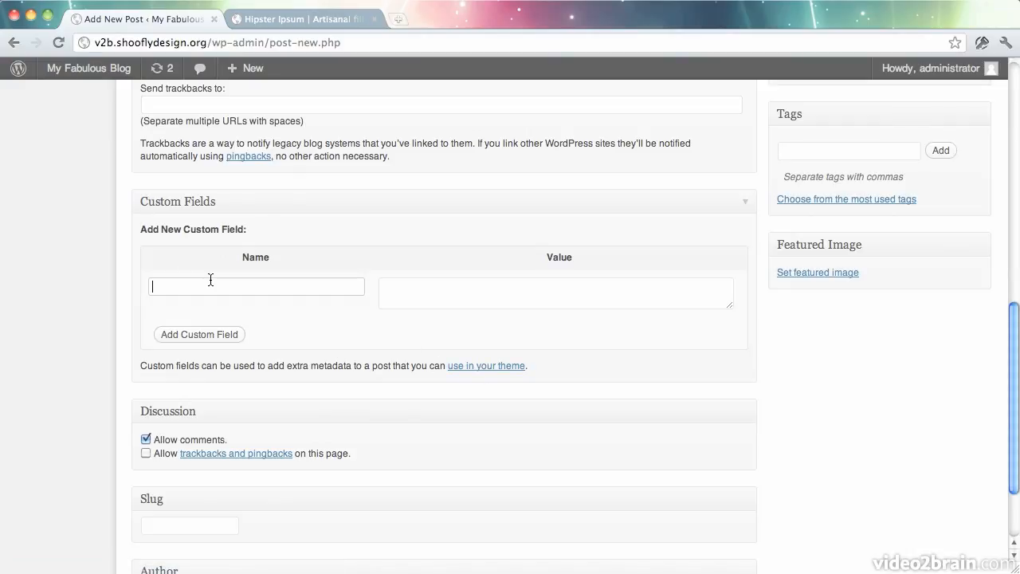
type("Mood")
key("Tab")
type("Cranky")
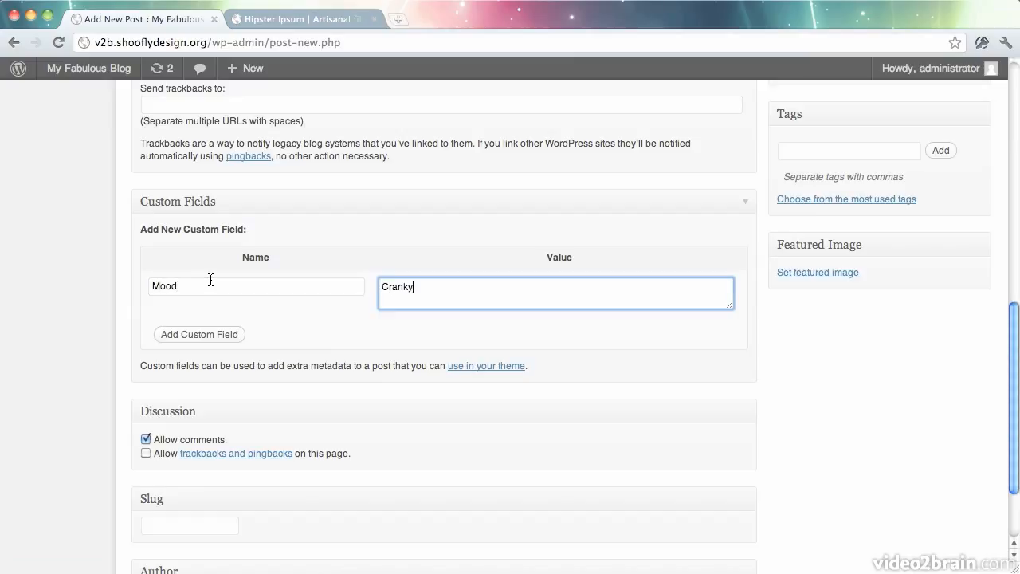
key("shift+Tab")
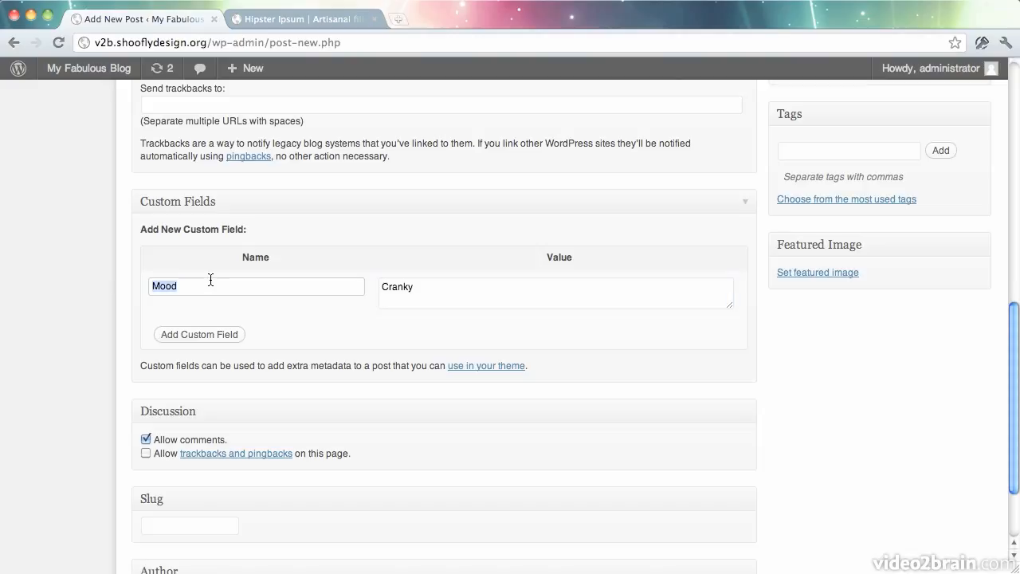
type("Now playing")
key("Tab")
key("super+a")
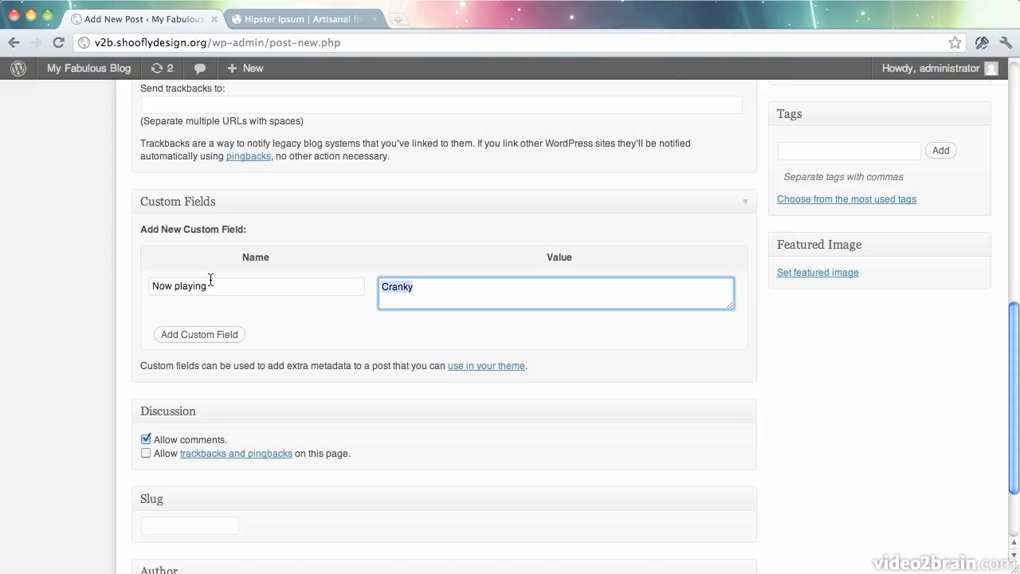
key("BackSpace")
key("shift+Tab")
key("BackSpace")
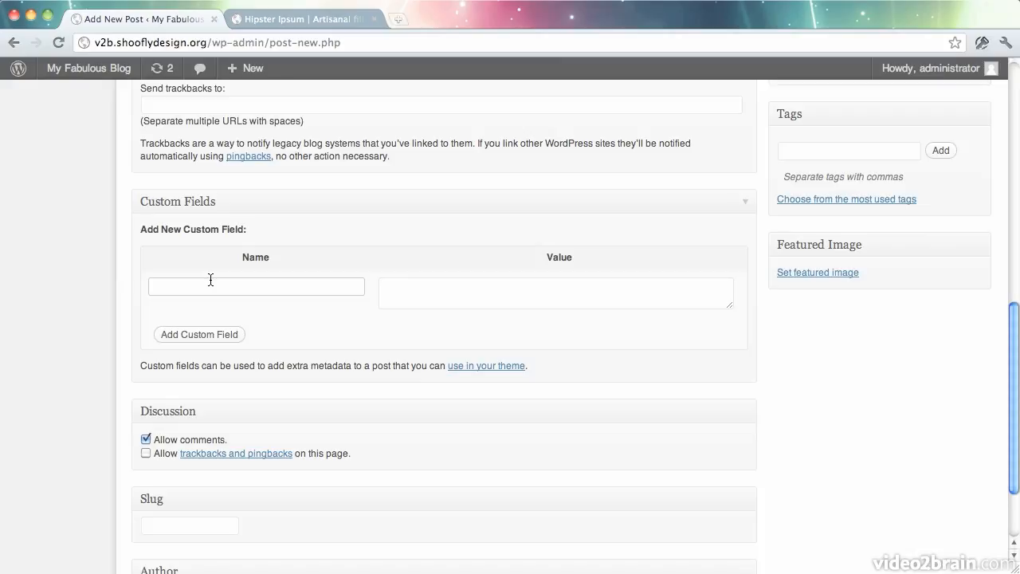
scroll(264, 309, "down", 1)
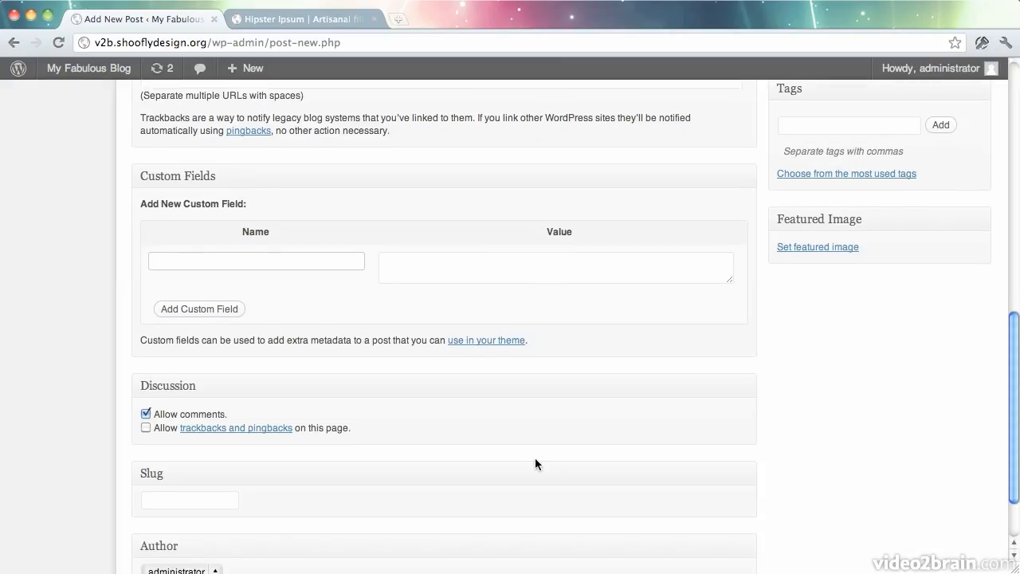
scroll(535, 463, "down", 3)
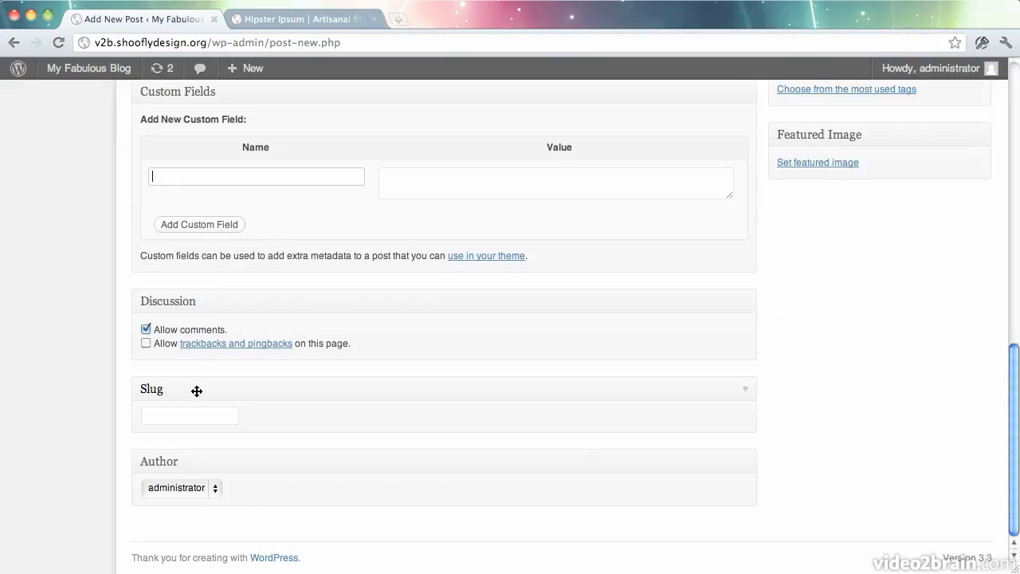
scroll(197, 390, "up", 10)
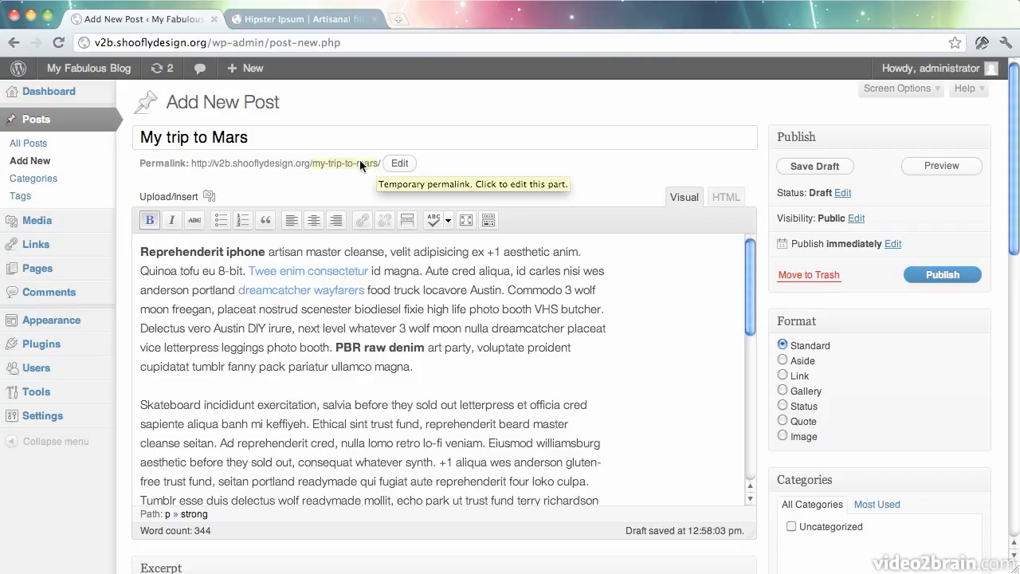
scroll(127, 172, "down", 15)
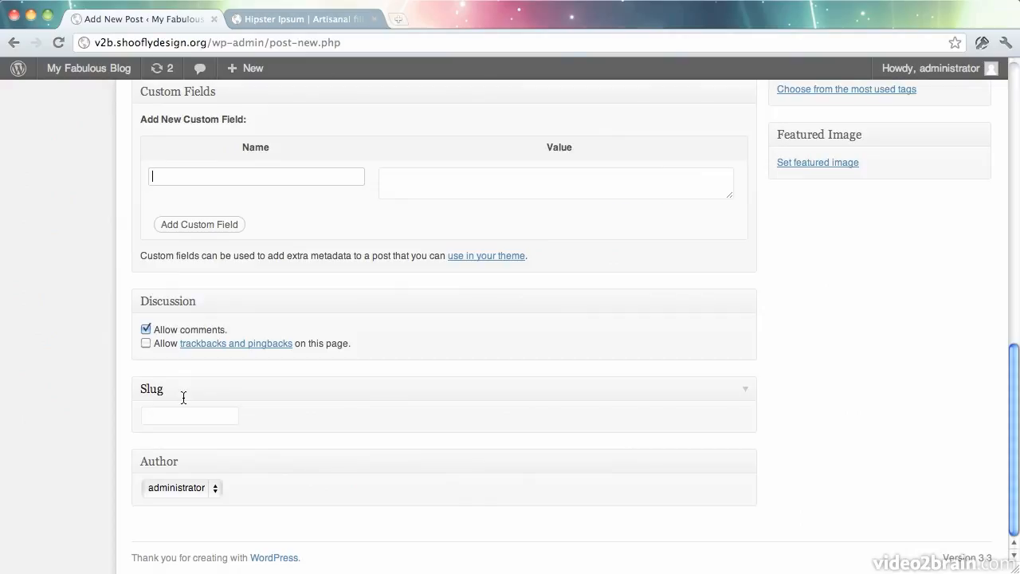
left_click(182, 487)
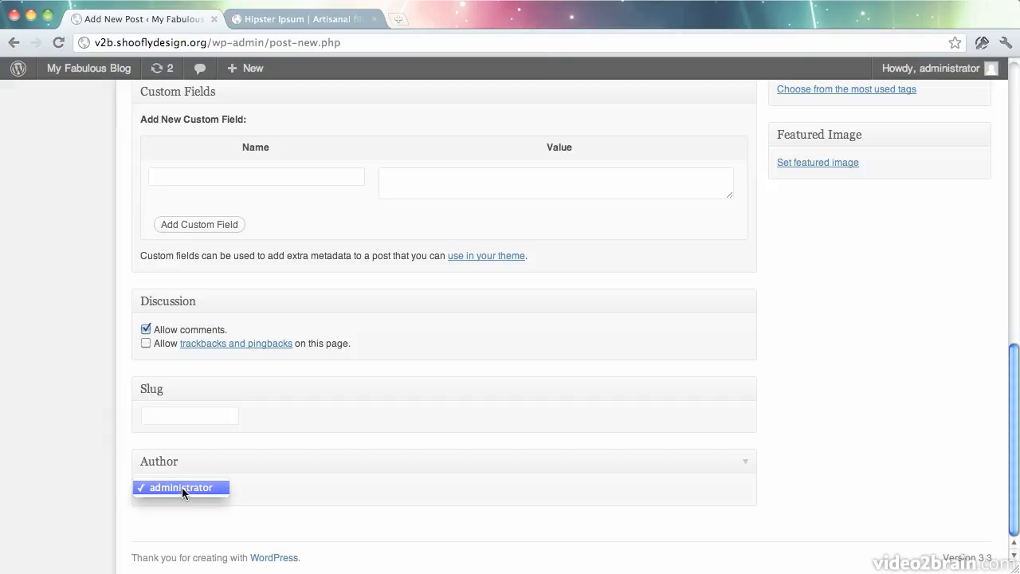
left_click(184, 533)
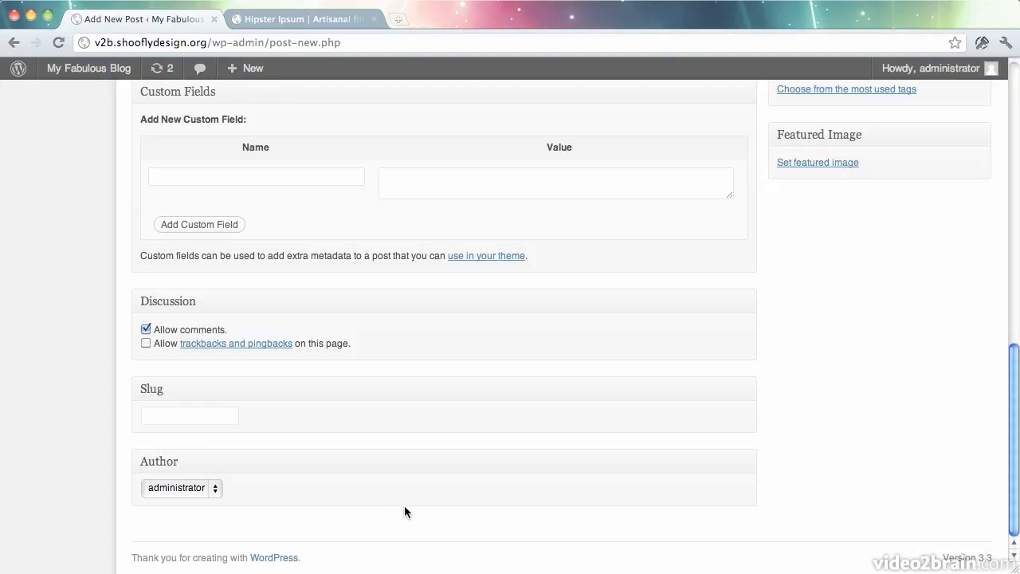
scroll(404, 511, "up", 5)
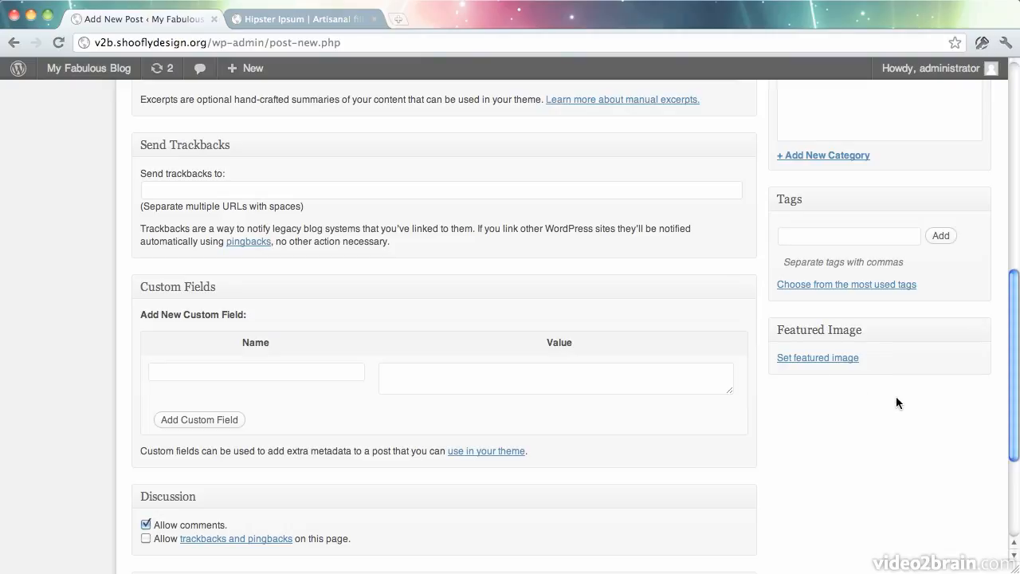
Step: Publish 'My trip to Mars' and view its live page on the blog
scroll(896, 403, "up", 10)
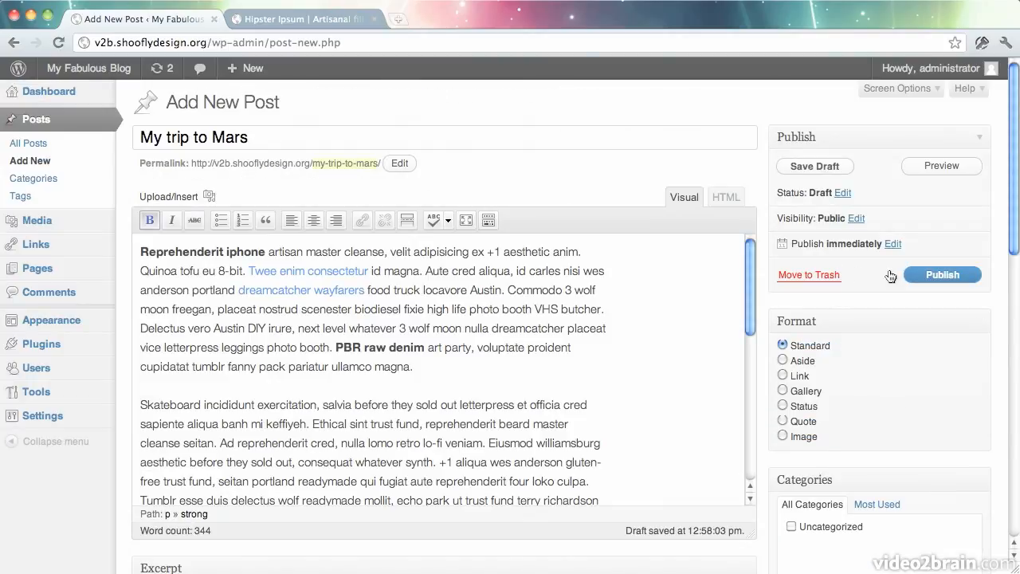
left_click(917, 279)
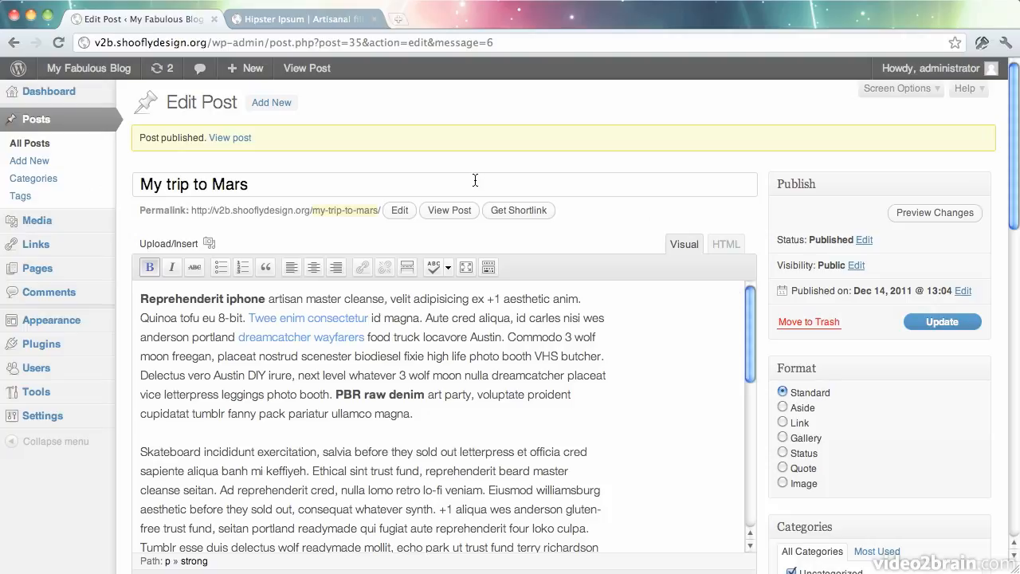
left_click(234, 139)
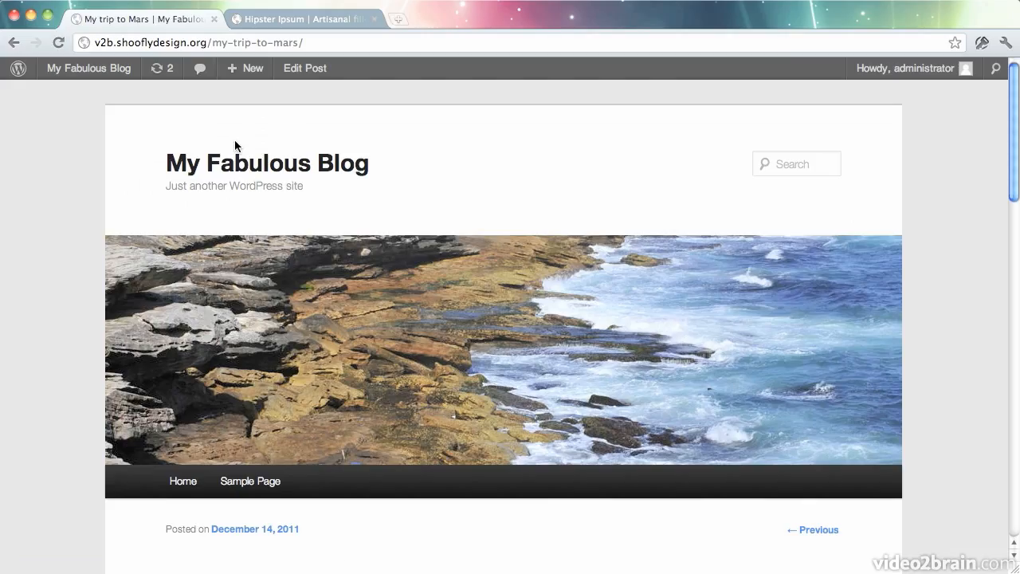
scroll(237, 149, "down", 5)
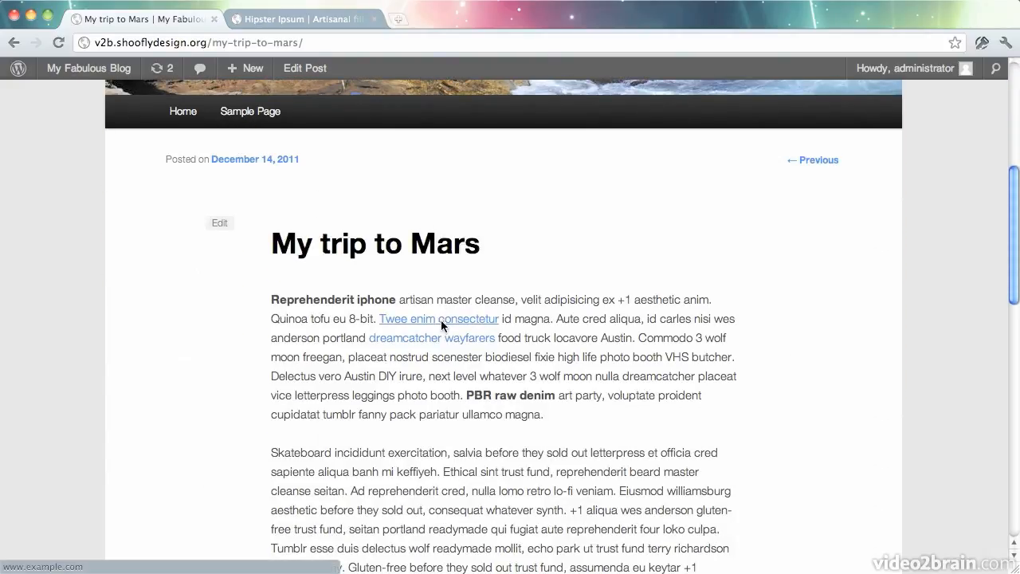
scroll(308, 301, "down", 6)
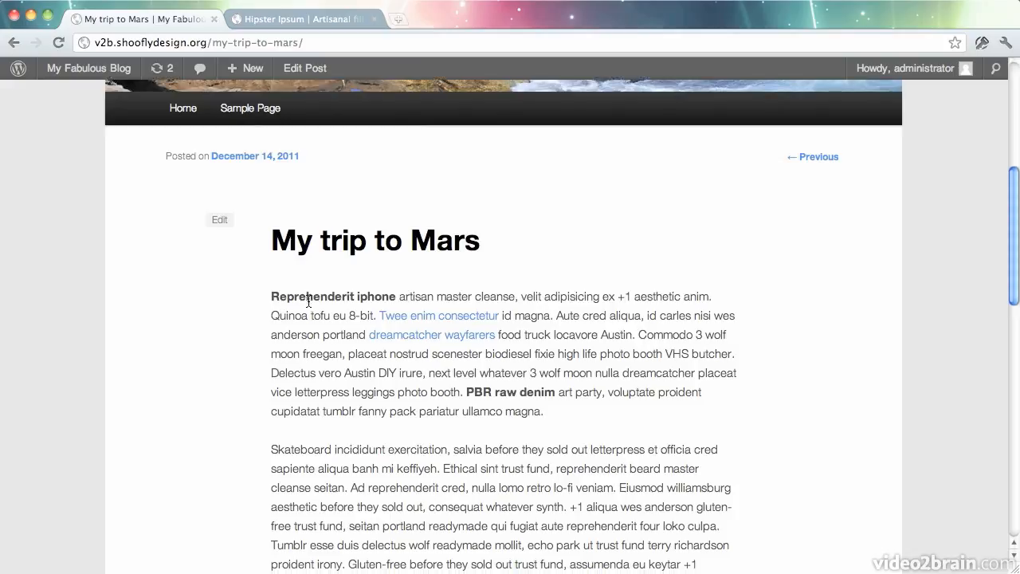
scroll(309, 302, "down", 6)
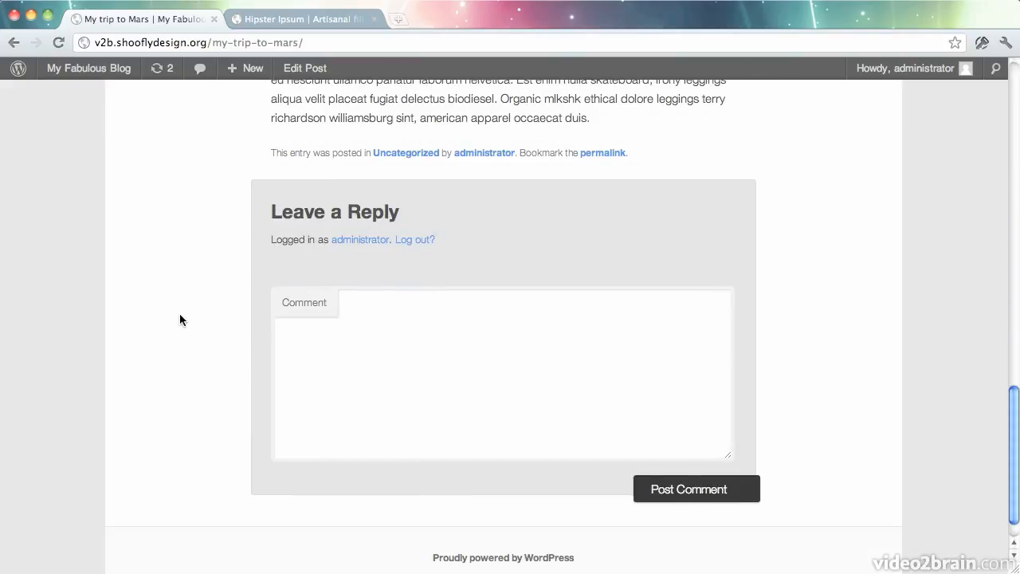
scroll(179, 319, "up", 12)
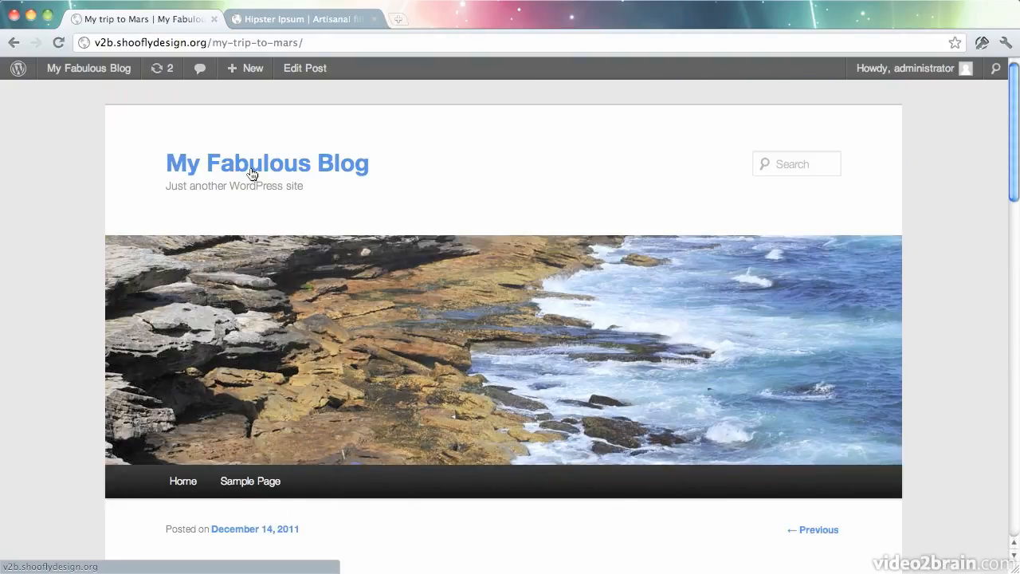
left_click(298, 69)
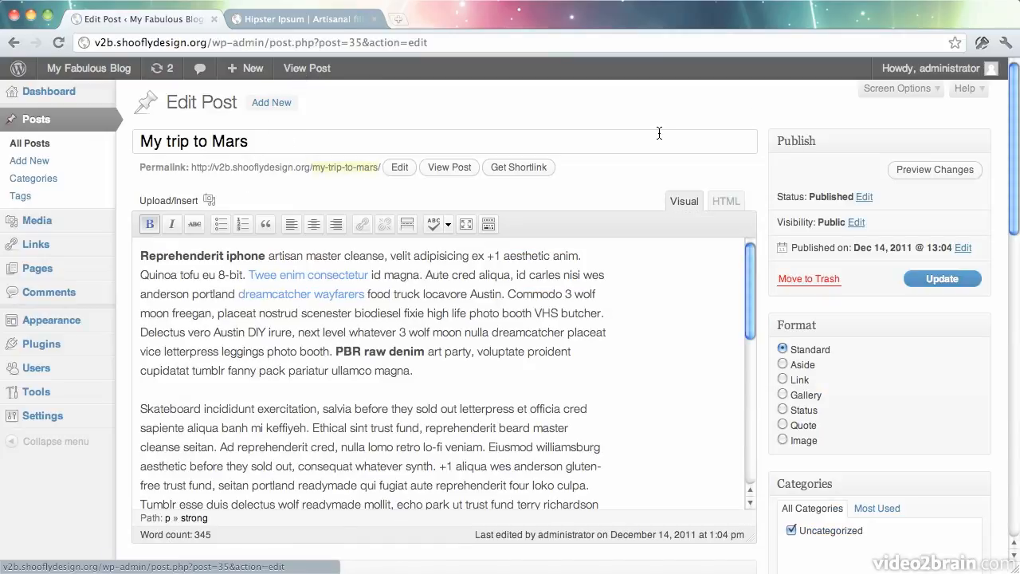